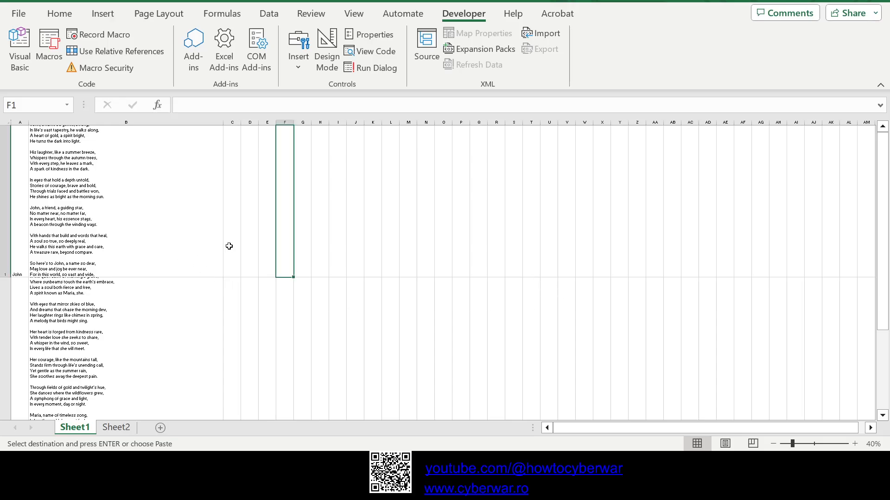
Step: Examine the GPT4o formulas in B1 and B2, the name in A1 and the poems they generate on Sheet1
left_click(169, 245)
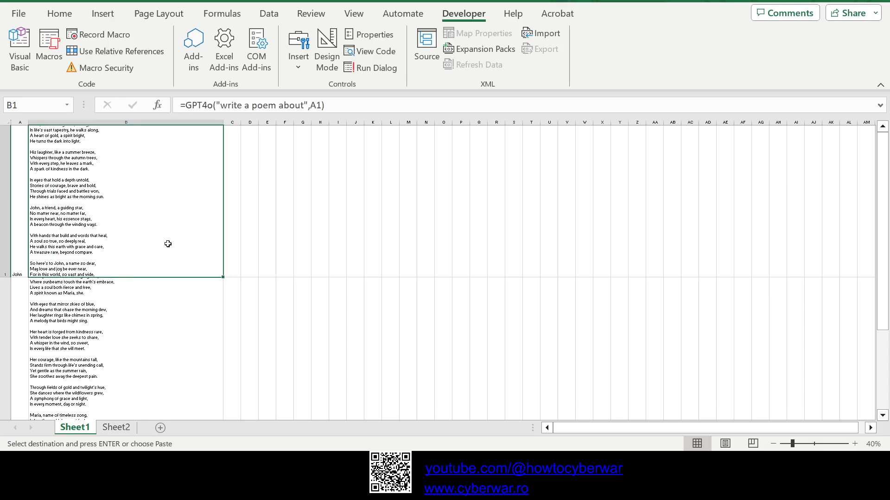
left_click(78, 294)
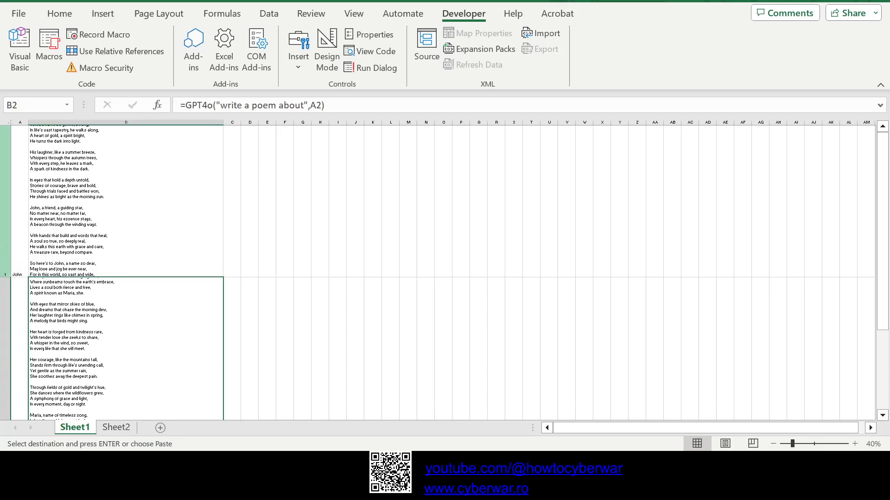
left_click(20, 246)
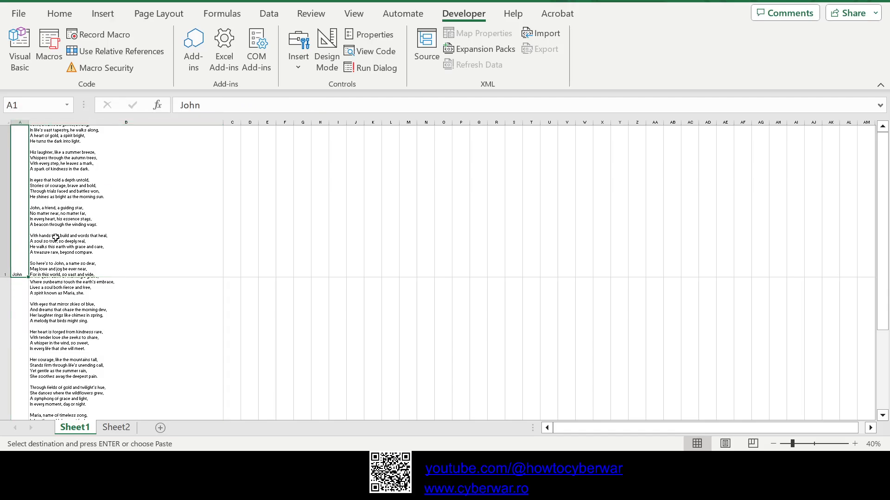
scroll(55, 237, "up", 5, "ctrl")
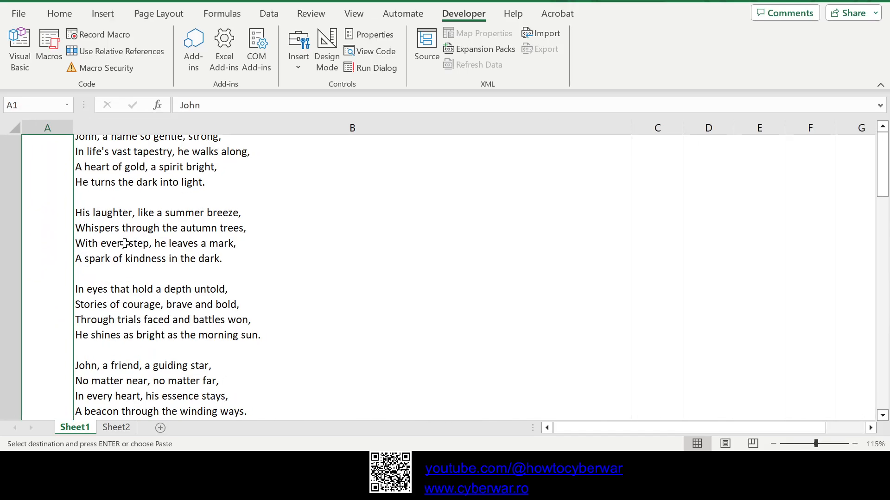
scroll(149, 290, "down", 5)
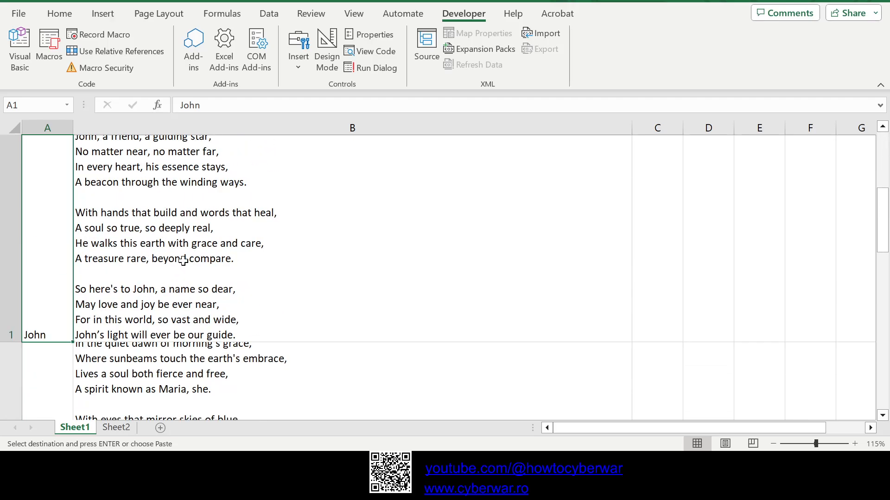
Step: Examine the function name, prompt text and cell reference in the formula of B1
left_click(183, 260)
left_click_drag(359, 105, 197, 107)
left_click(182, 108)
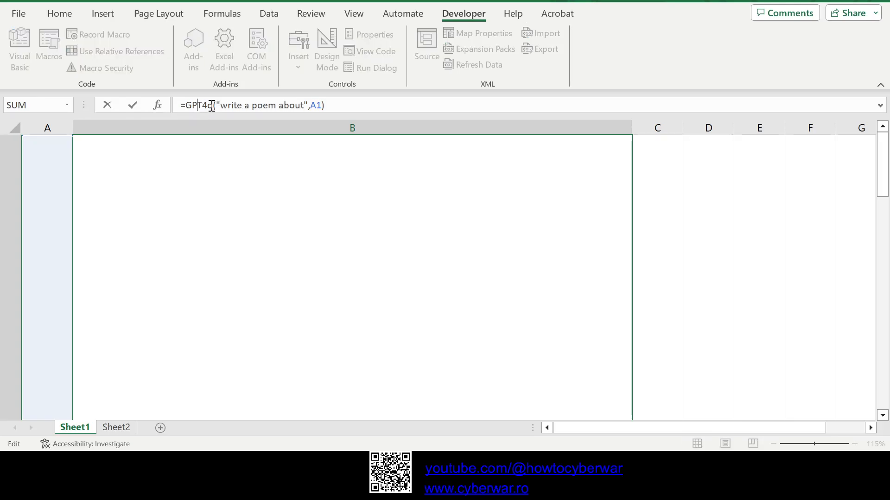
left_click_drag(222, 105, 311, 105)
left_click(314, 104)
scroll(237, 301, "down", 10)
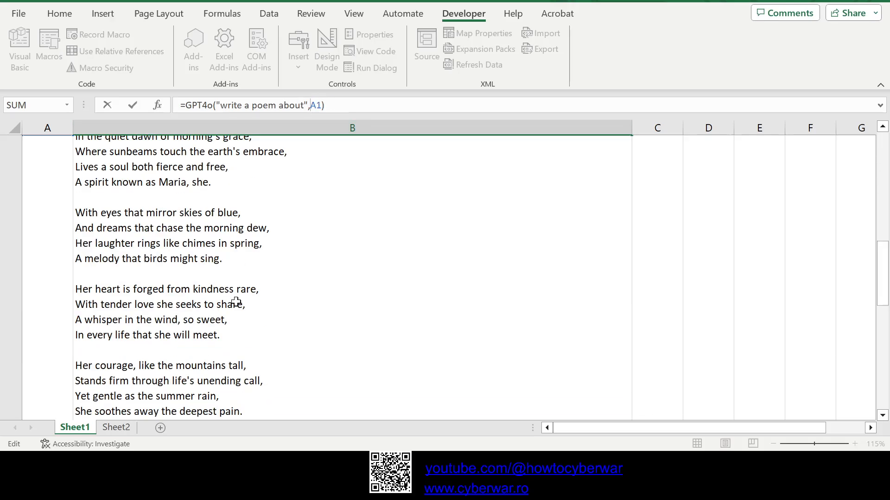
scroll(140, 301, "up", 10)
left_click(130, 293)
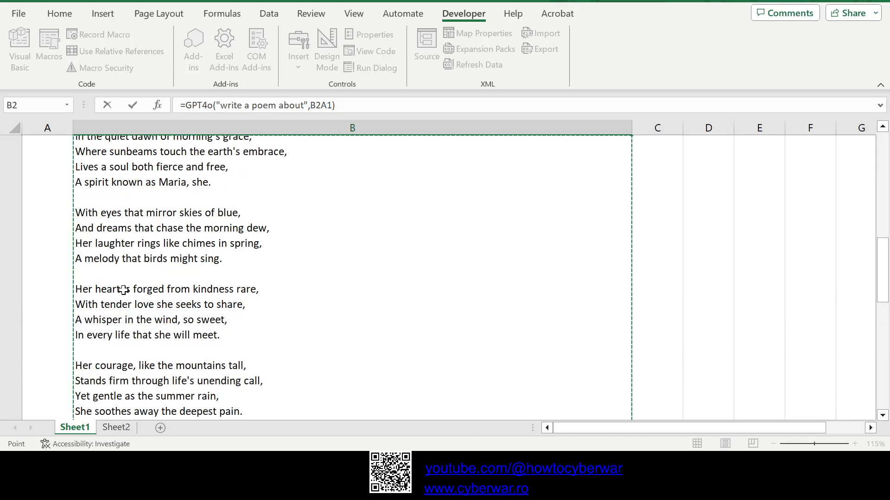
scroll(144, 339, "down", 5)
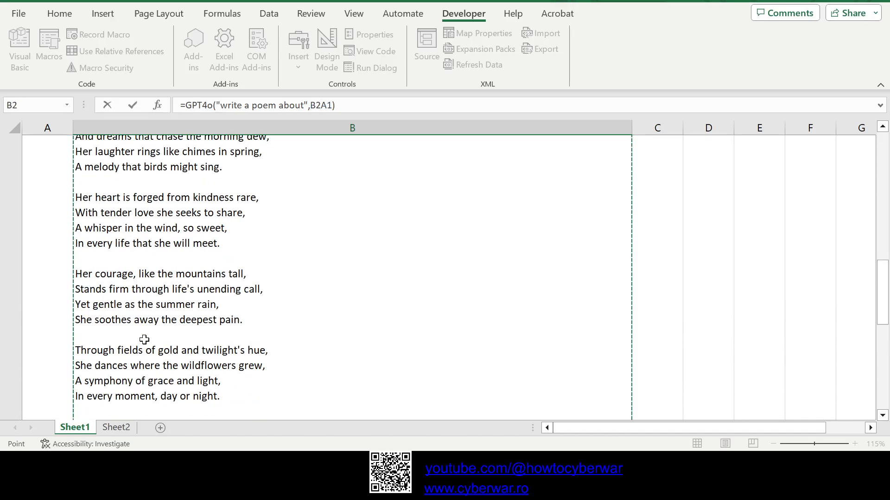
left_click(59, 342)
scroll(59, 341, "up", 3)
left_click(195, 299)
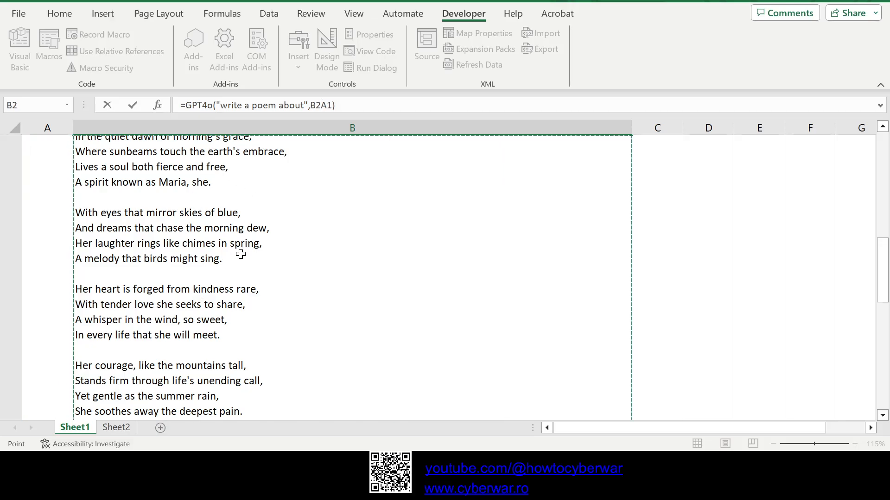
scroll(195, 318, "down", 5)
left_click(53, 228)
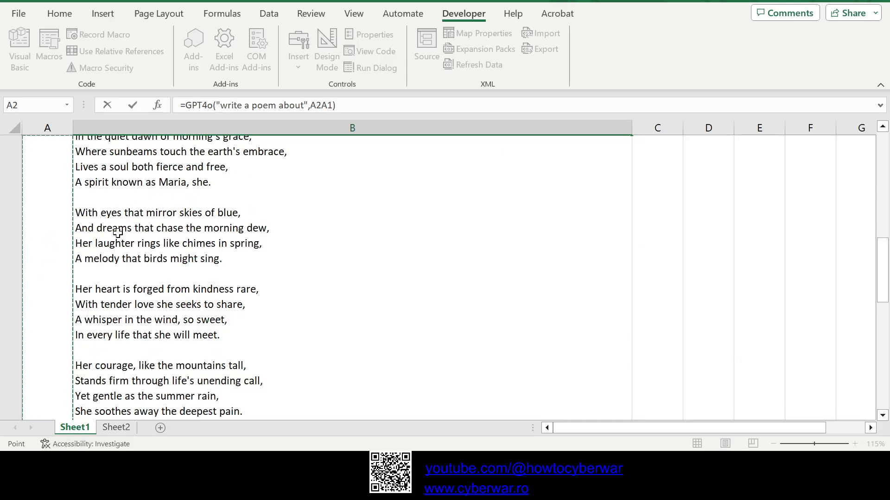
left_click(184, 239)
left_click(116, 427)
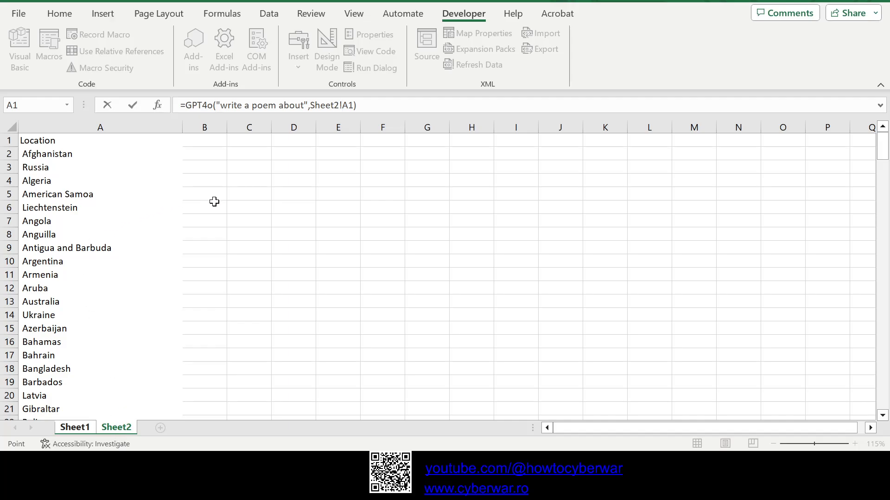
scroll(210, 196, "down", 1)
scroll(209, 194, "up", 1)
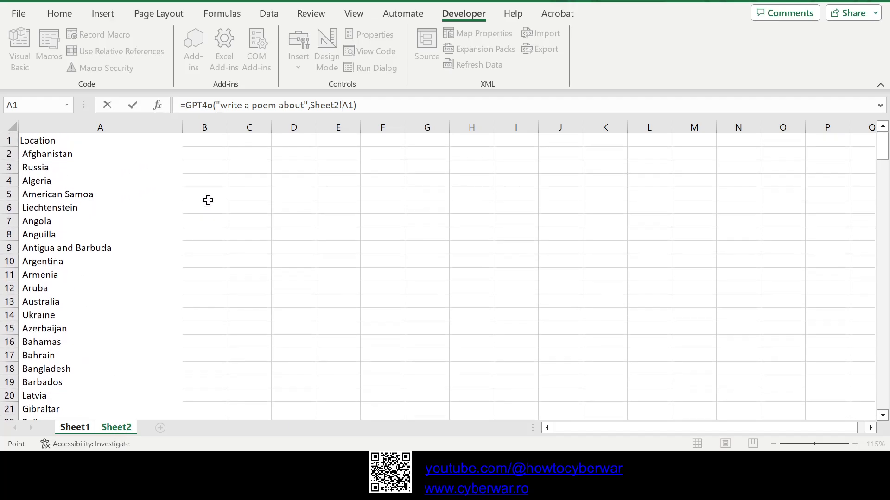
left_click(121, 127)
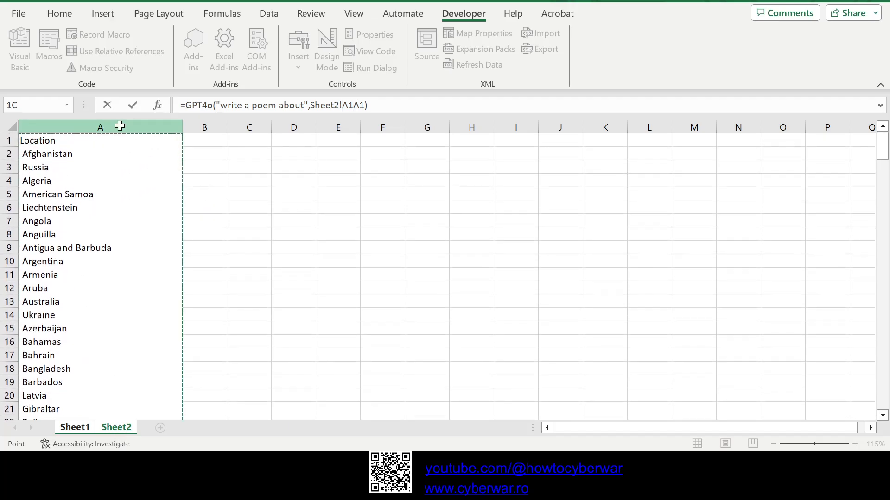
left_click(59, 13)
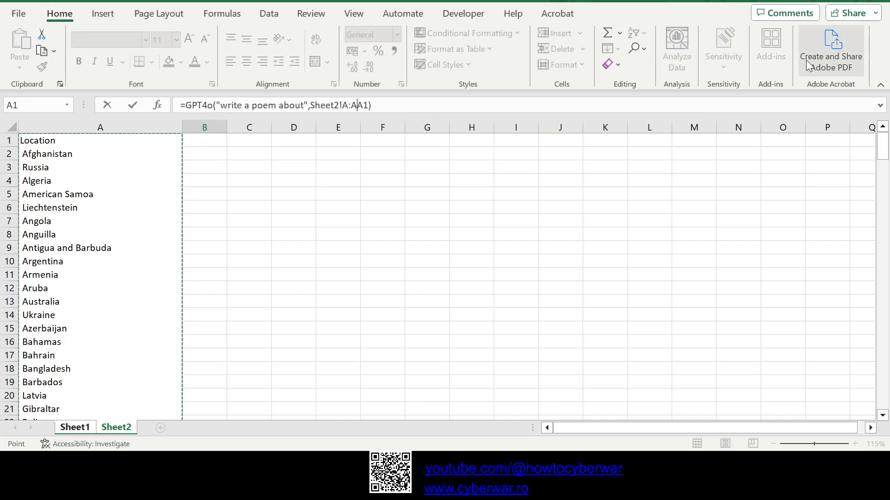
left_click(391, 246)
left_click(234, 213)
left_click(148, 209)
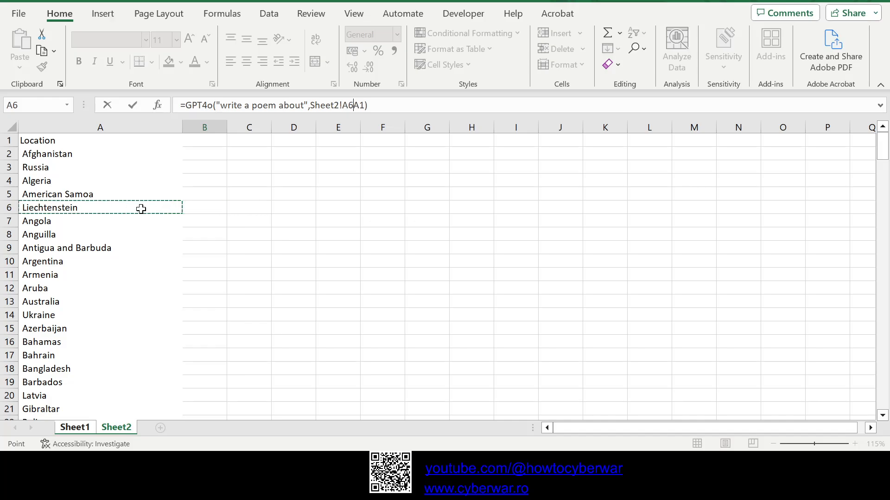
left_click(260, 197)
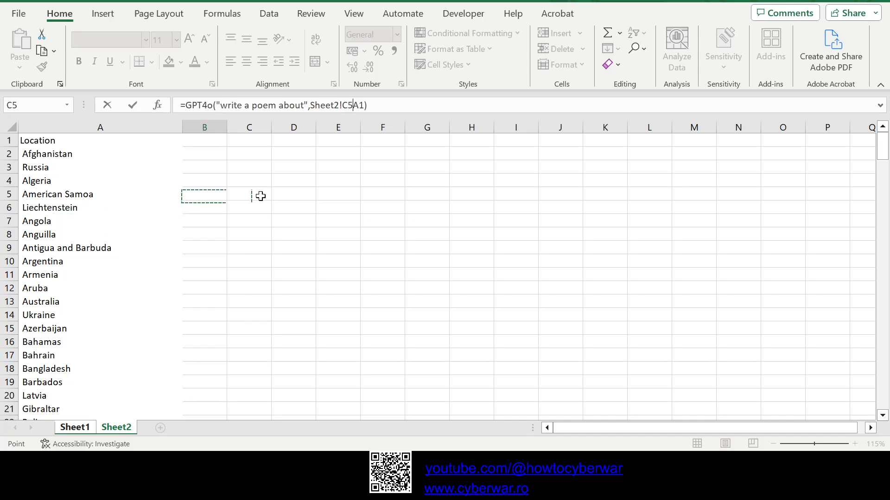
key("Escape")
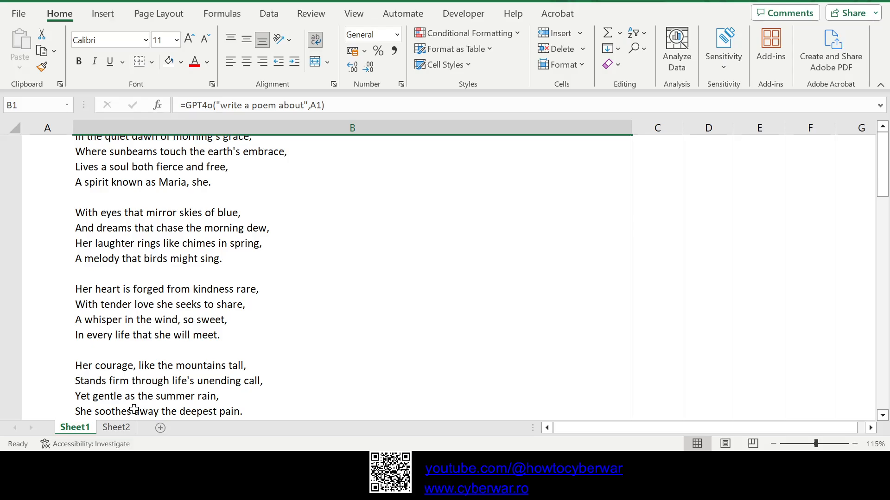
Step: Apply all borders to the whole of column A on Sheet2
left_click(116, 428)
left_click(75, 169)
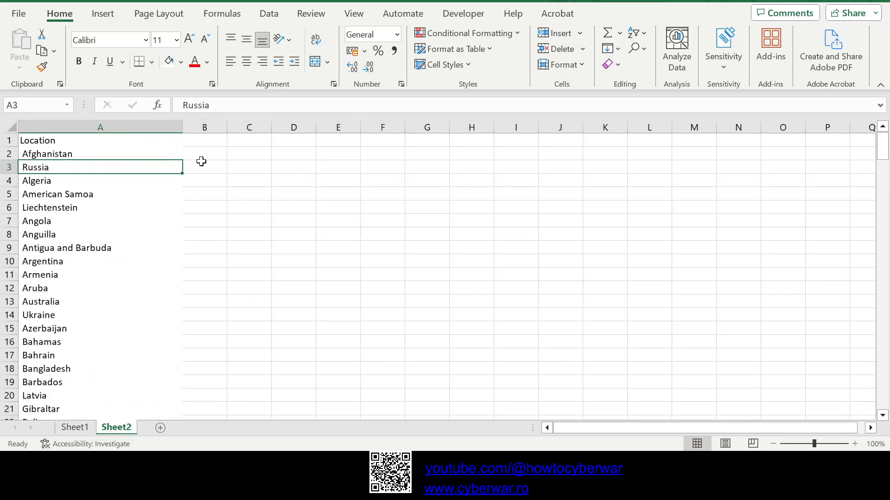
left_click(103, 127)
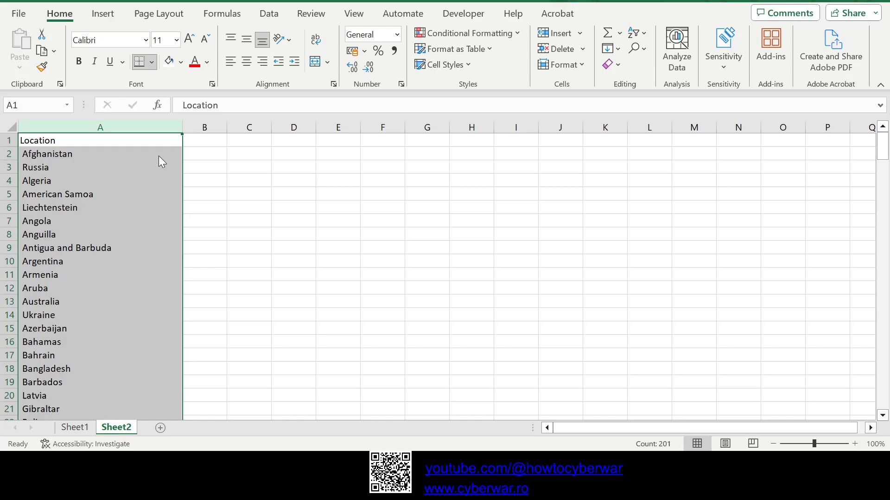
key("alt+h")
key("b")
key("a")
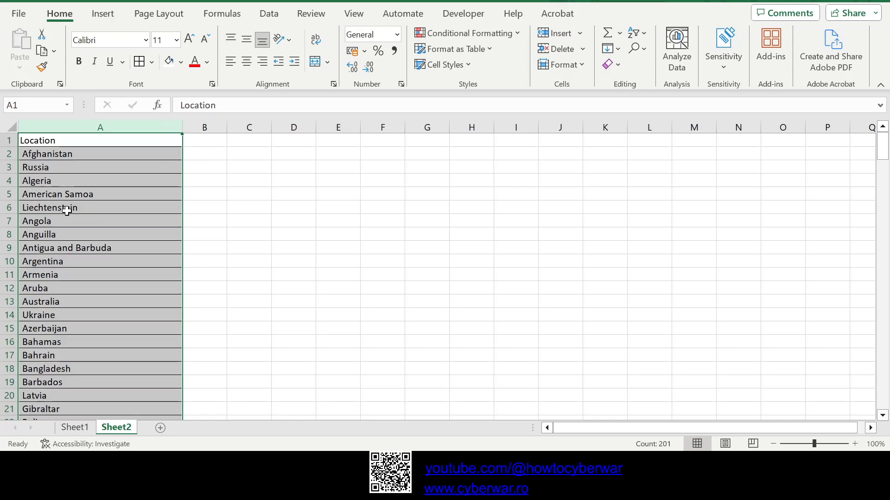
left_click(70, 208)
left_click(79, 165)
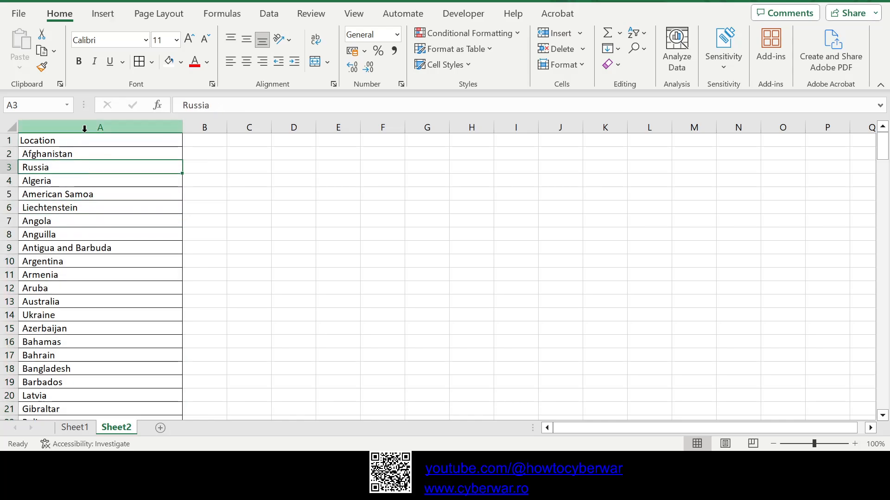
Step: Add a filter to the Location header in A1 and sort the country list alphabetically from A to Z
left_click(79, 142)
left_click(269, 13)
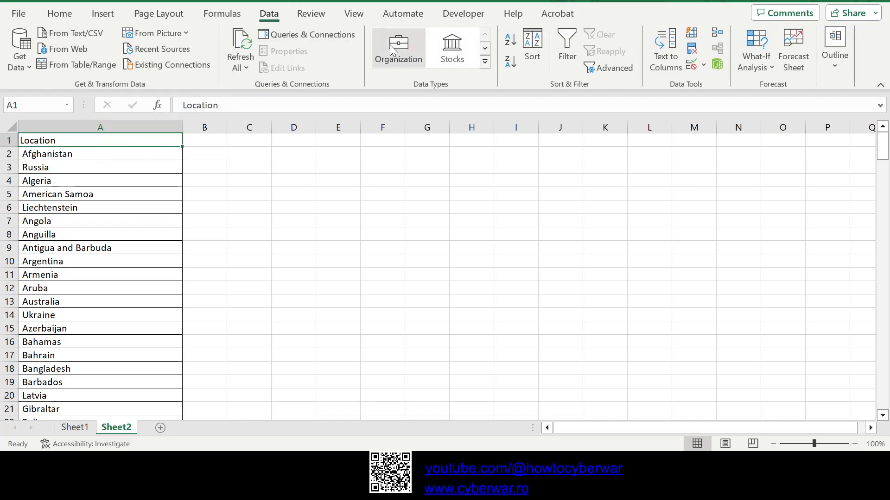
left_click(563, 40)
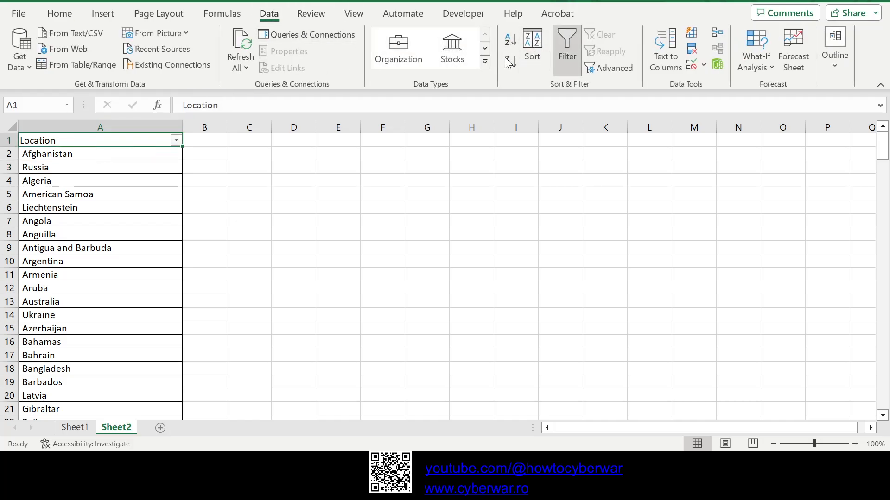
left_click(532, 58)
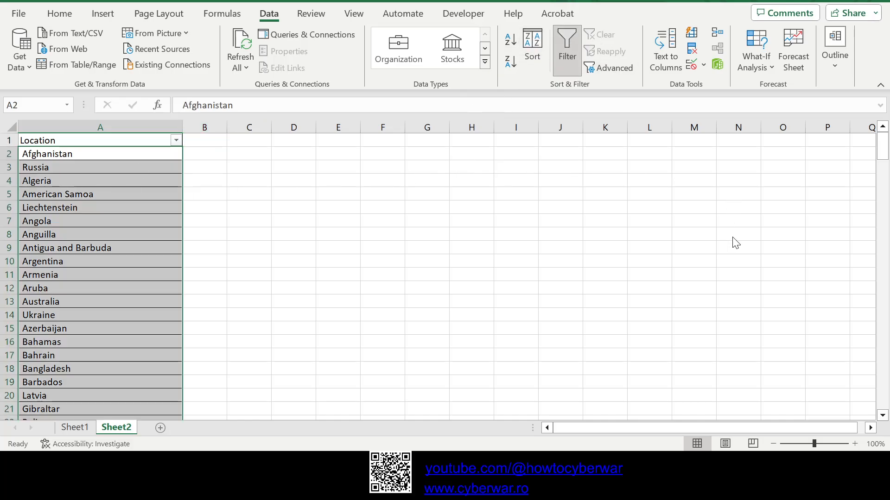
left_click(241, 209)
left_click(100, 184)
left_click(195, 165)
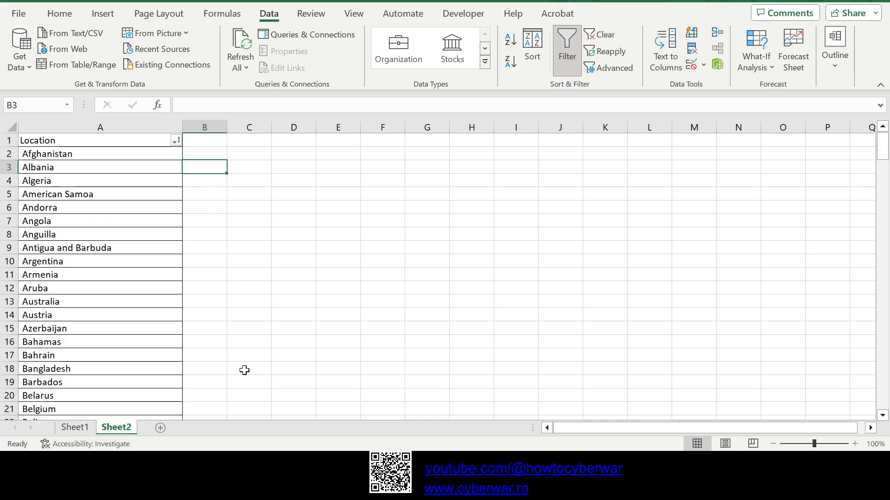
left_click(79, 429)
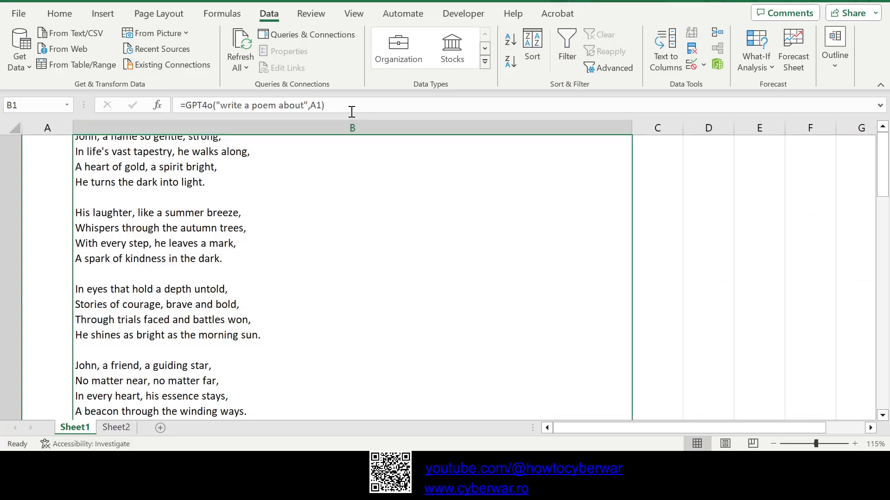
left_click_drag(326, 106, 180, 107)
left_click(116, 427)
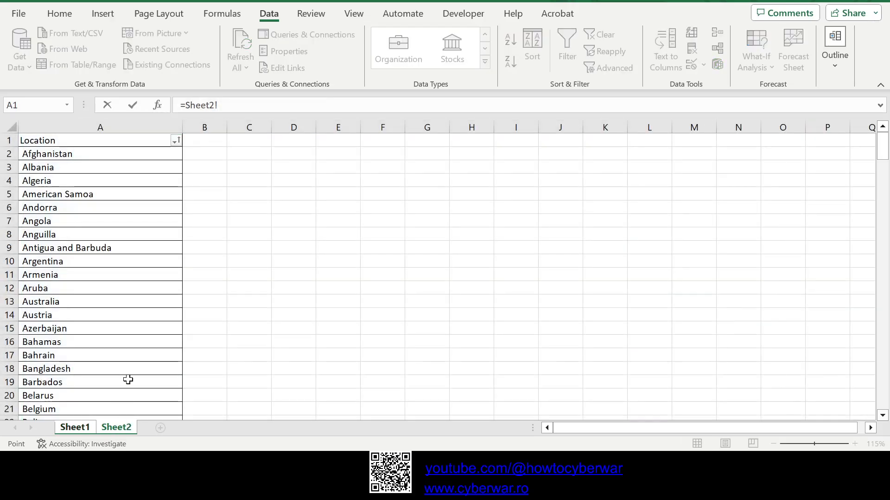
left_click(203, 153)
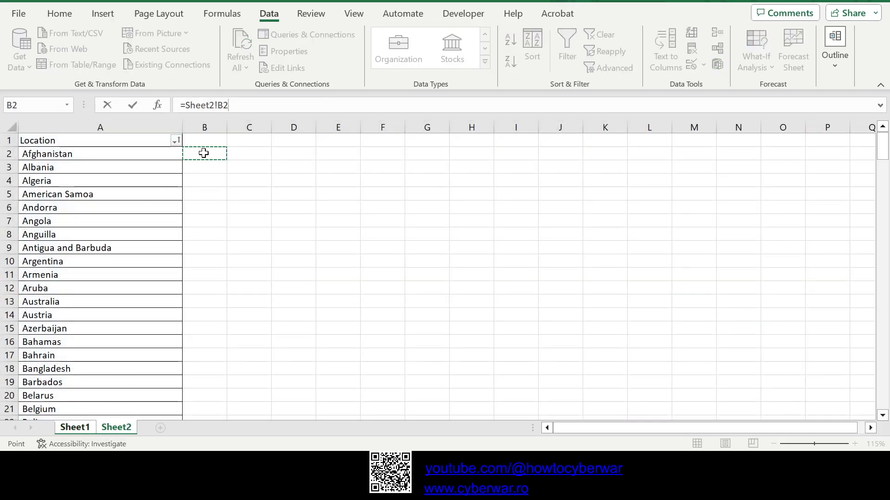
key("Escape")
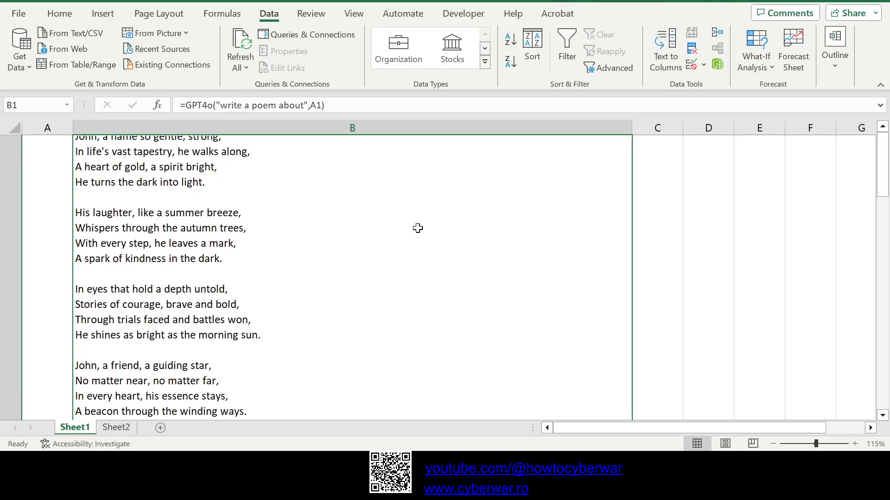
key("ctrl+c")
left_click(116, 427)
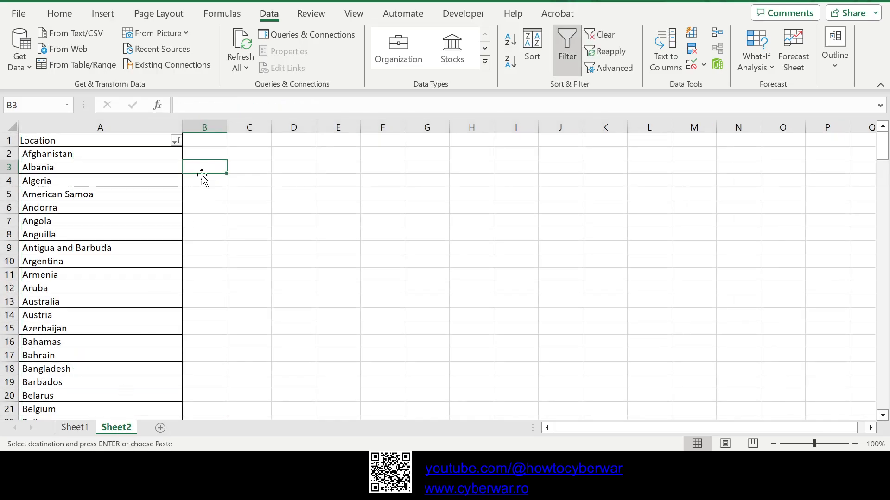
Step: Enter the formula =GPTo("write a short interesting fact about this country. No more than 1 sentence",A2) in B2
left_click(204, 158)
double_click(204, 158)
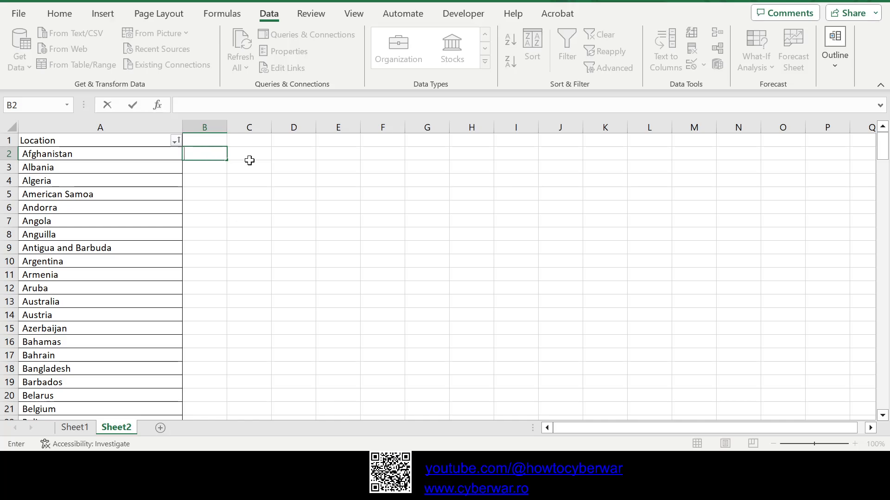
type("=GPTo(")
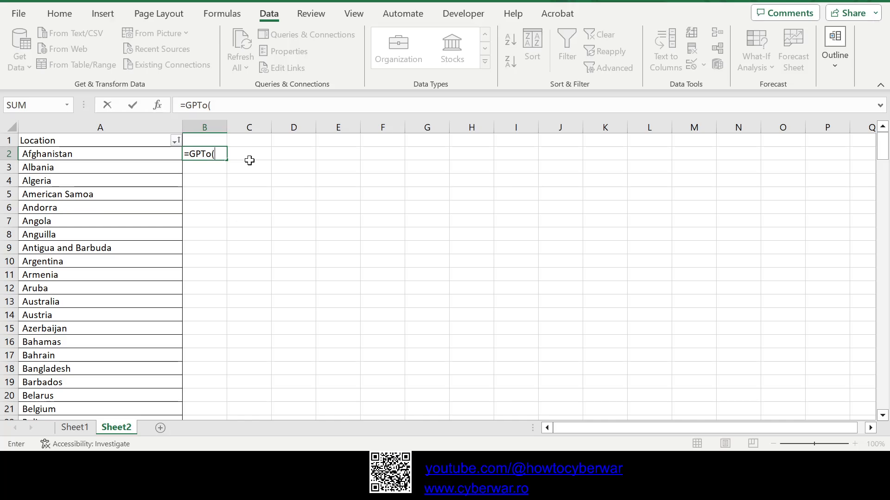
type("@")
key("BackSpace")
type("\"write a short interesti")
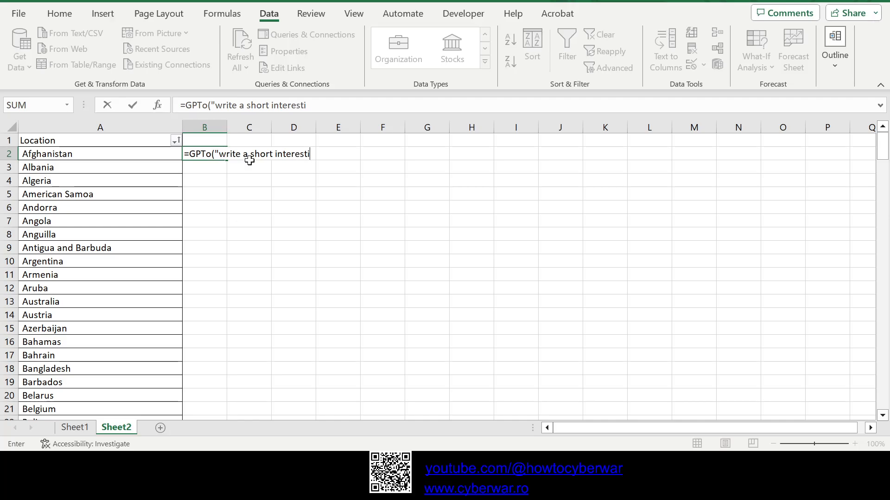
type("ng fact abo")
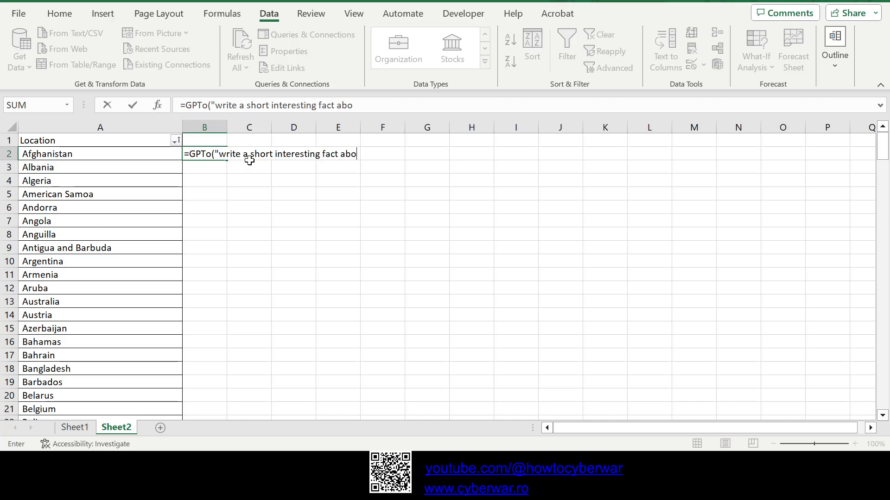
type("ut this cou")
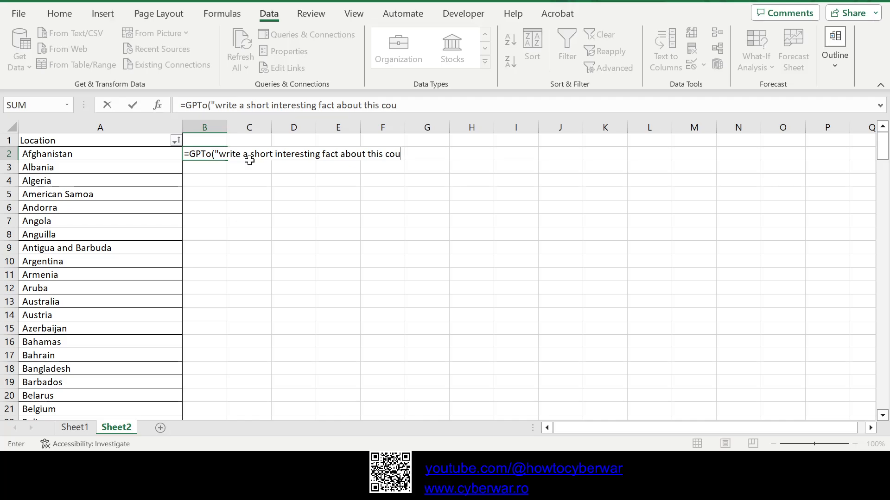
type("ntry. No more than")
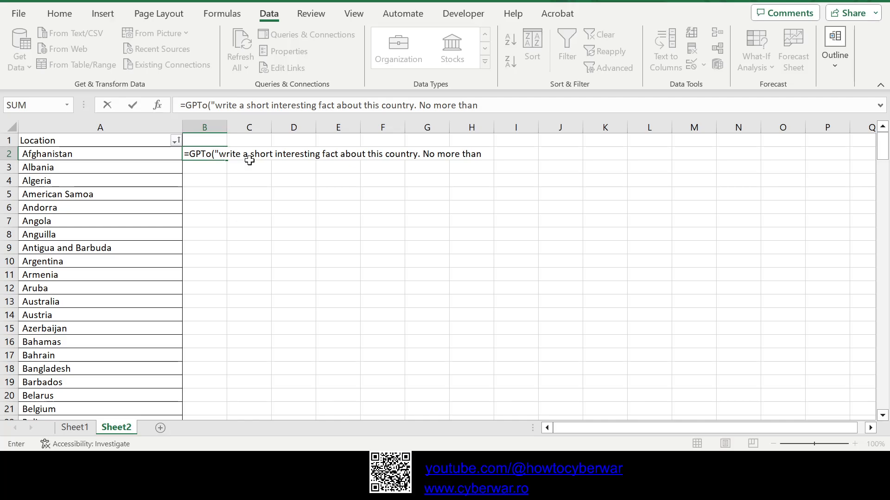
type(" 1 sentence\",A2")
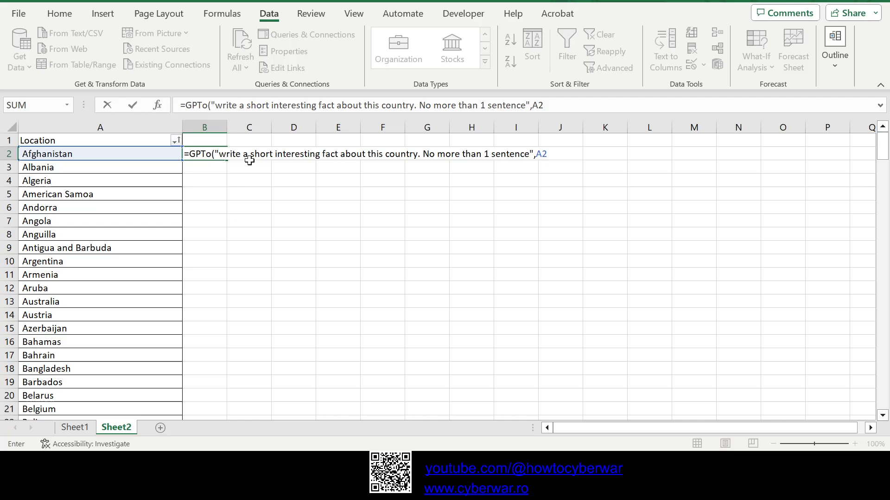
key("Return")
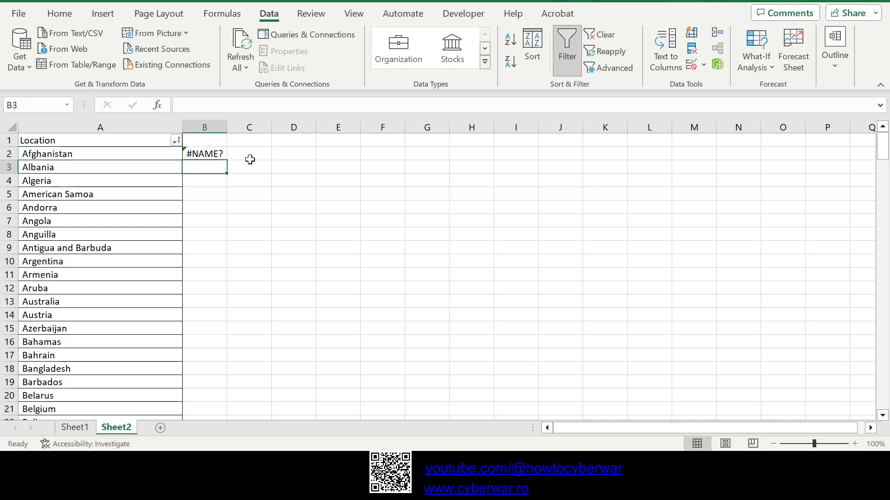
Step: Correct the function name in the B2 formula to GPT4o
left_click(202, 153)
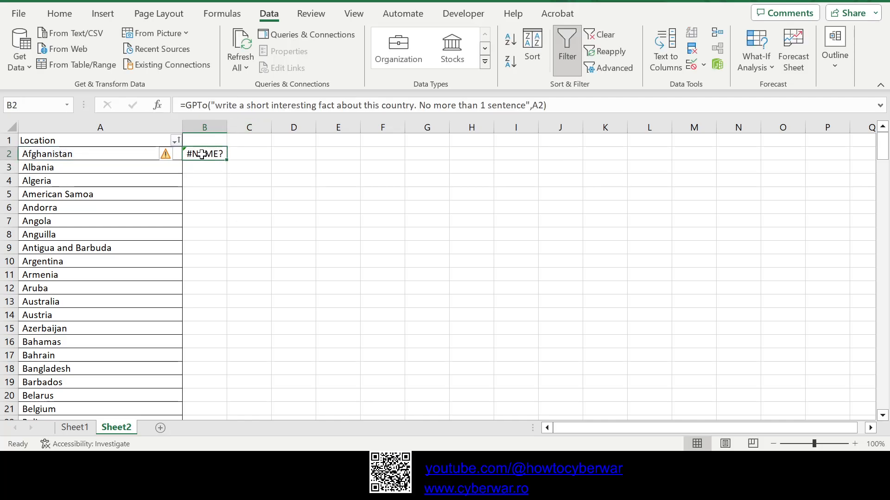
left_click(207, 105)
type("4")
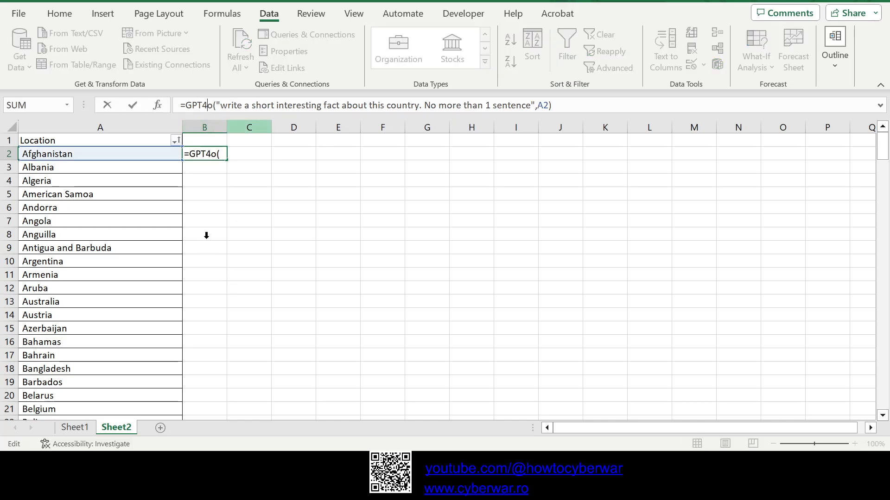
key("Return")
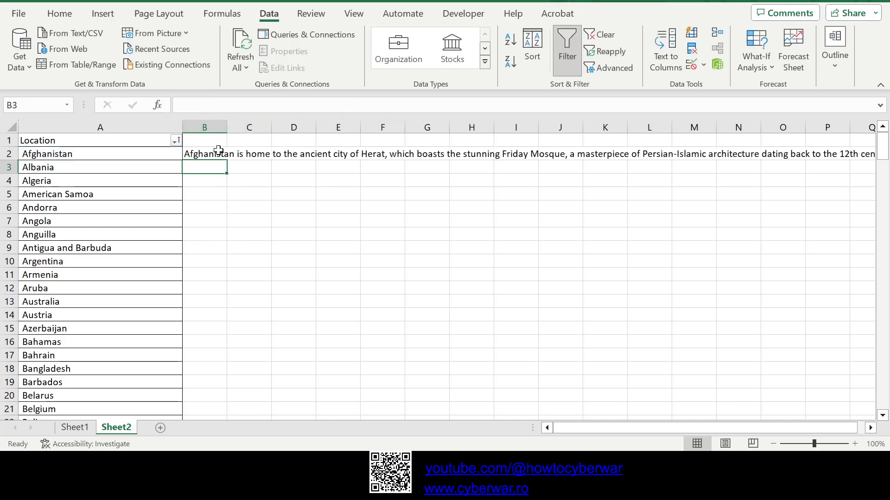
Step: Turn on text wrapping for the whole of column B
left_click(222, 128)
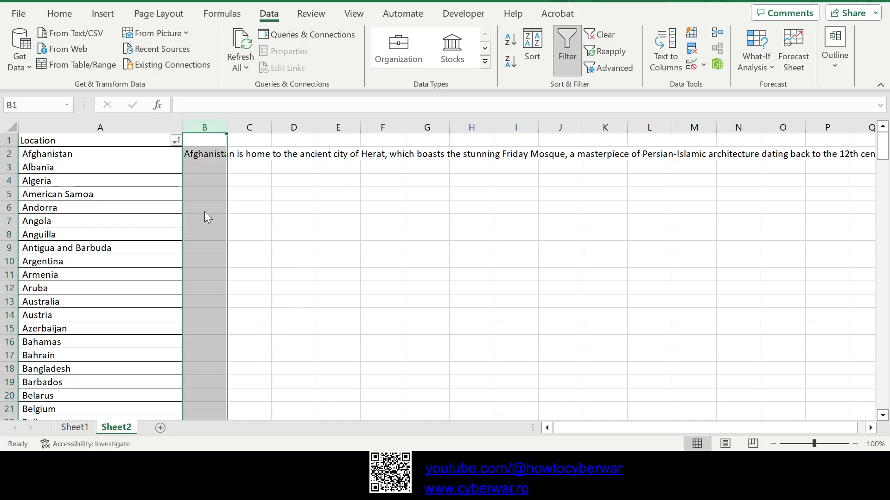
left_click(133, 251)
left_click(349, 431)
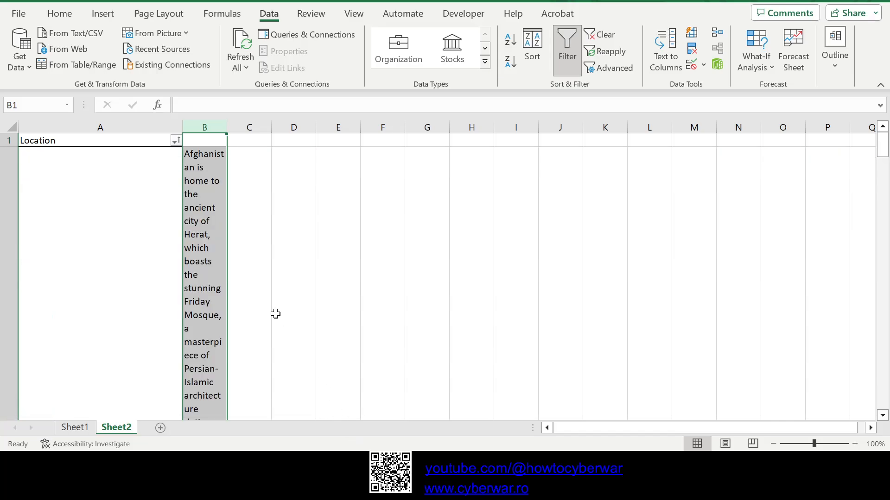
Step: Widen column B to about seven times its width and auto-fit the height of row 2 to its text
left_click_drag(227, 127, 491, 121)
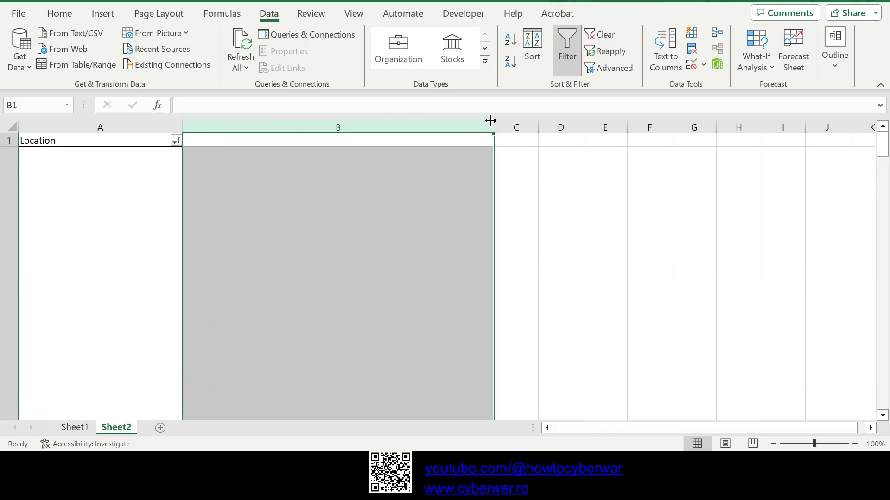
scroll(329, 299, "down", 3)
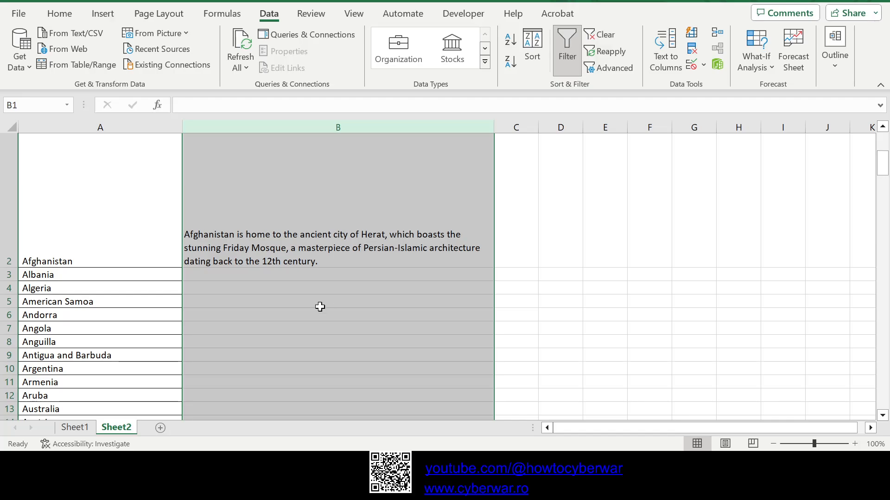
double_click(12, 269)
left_click(321, 209)
scroll(321, 224, "up", 1)
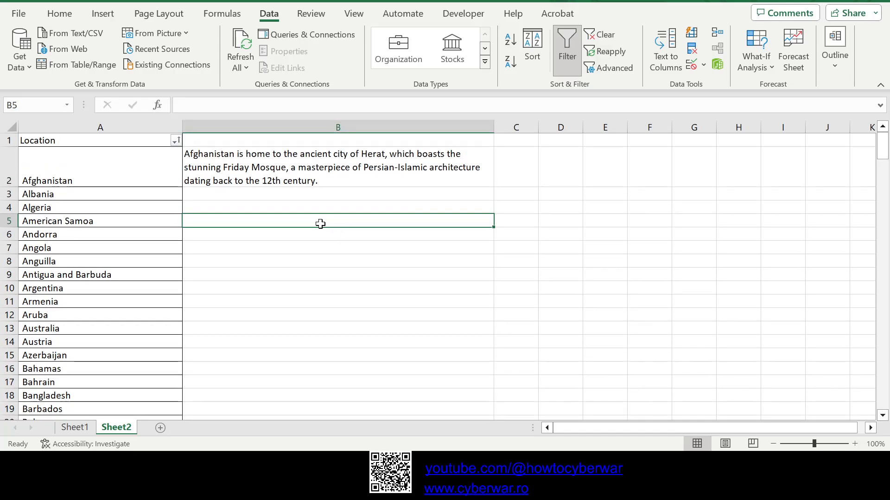
Step: Check the country in A2 against the fact in B2 and enter the header AI Facts in B1
left_click(100, 163)
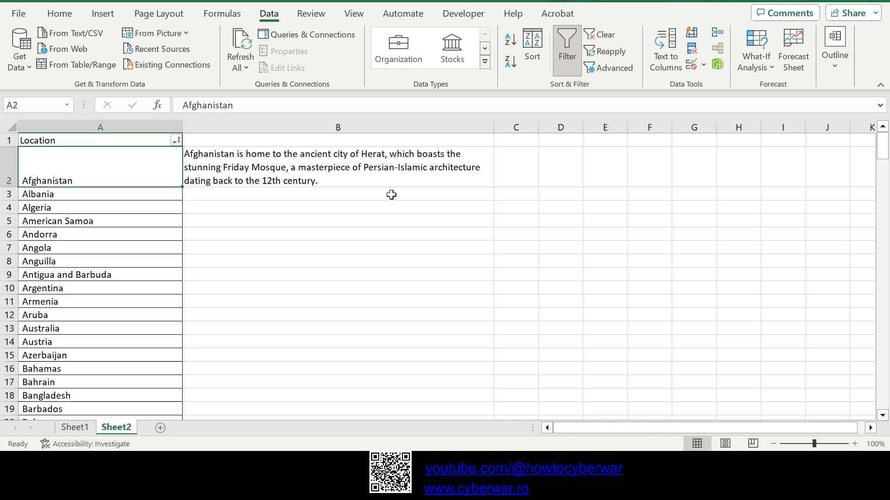
left_click(370, 165)
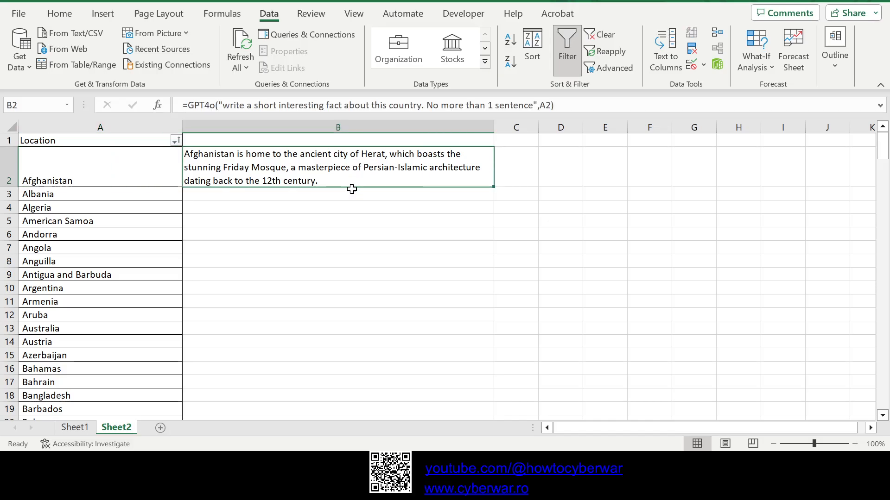
left_click(317, 136)
type("AI ")
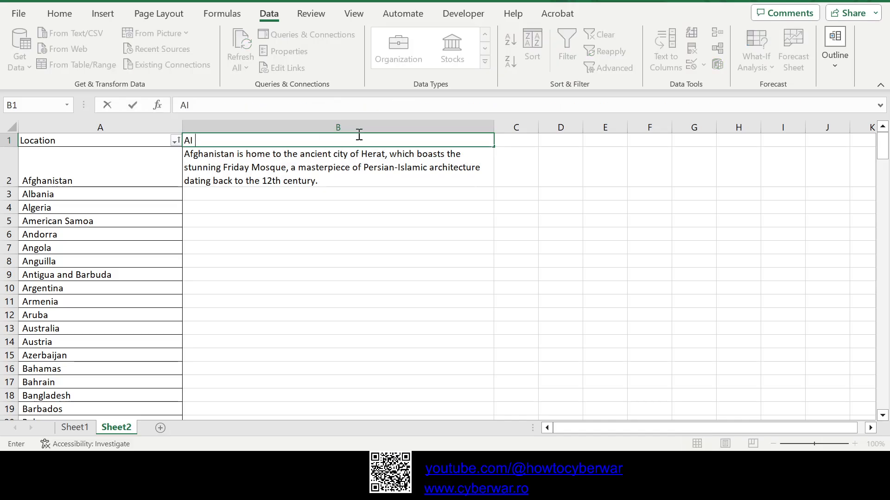
type("Facts")
key("Return")
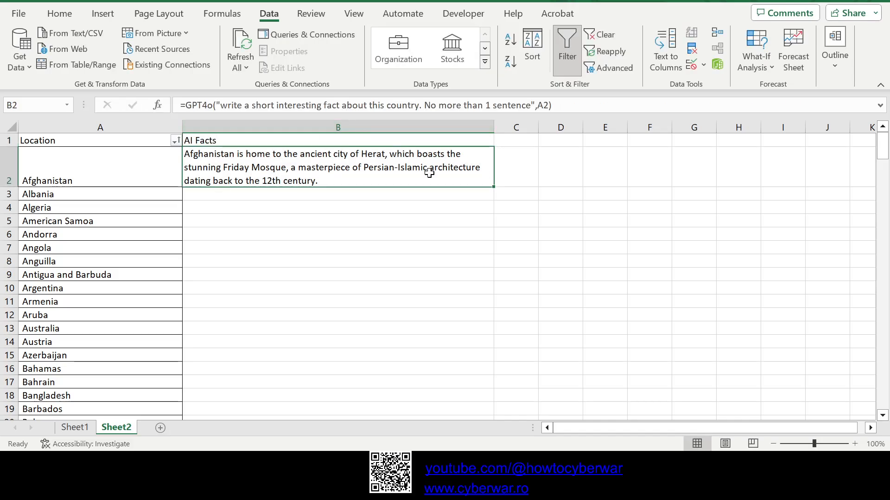
Step: Fill the GPT4o formula from B2 down to B10 to generate facts for the countries up to Argentina
left_click_drag(496, 190, 492, 280)
left_click_drag(454, 258, 518, 241)
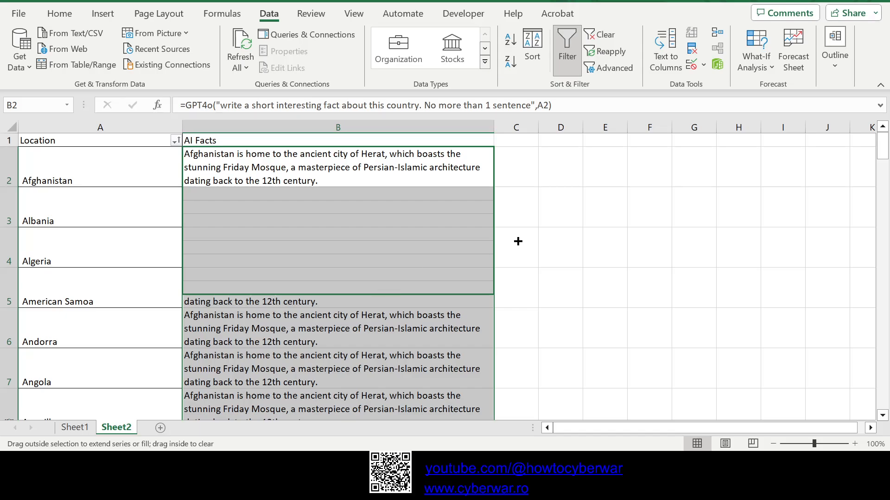
left_click(228, 165)
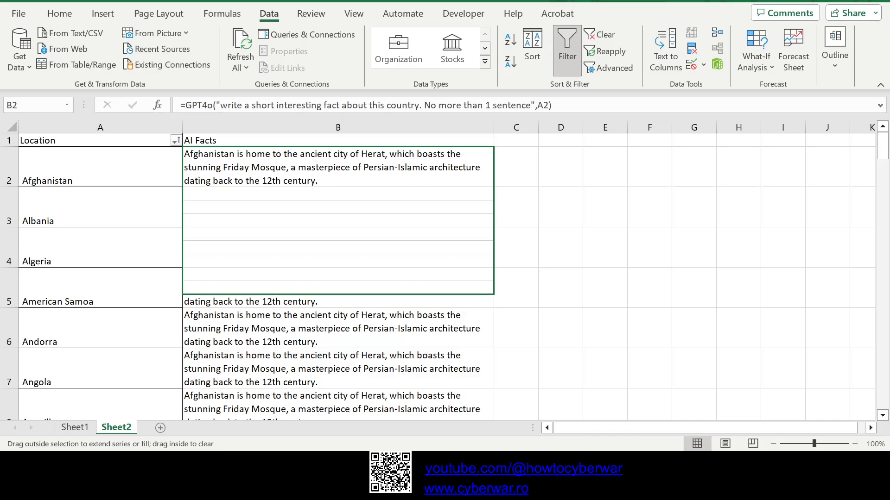
left_click(516, 247)
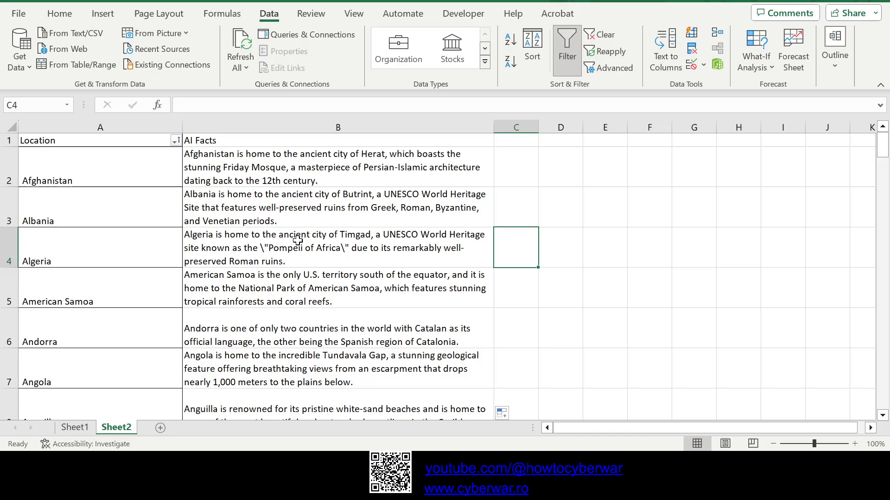
Step: Examine the generated facts and the cell references in the formulas of B3 to B7
left_click(355, 253)
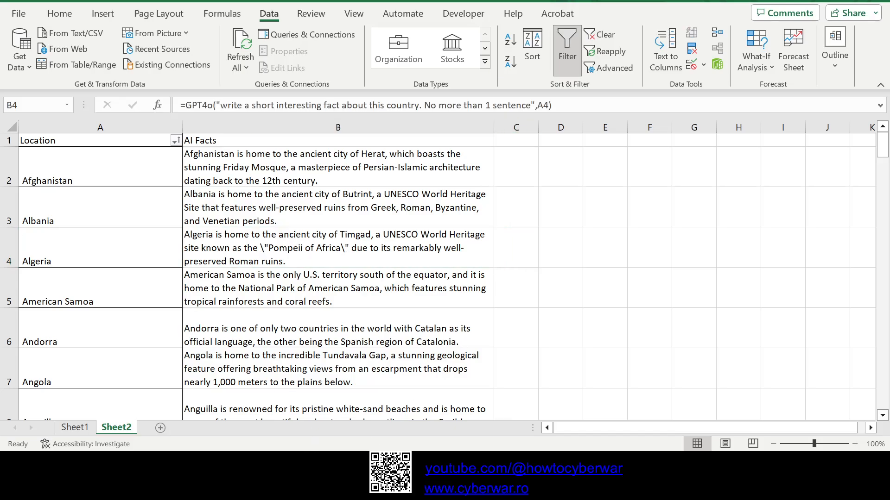
left_click(311, 241)
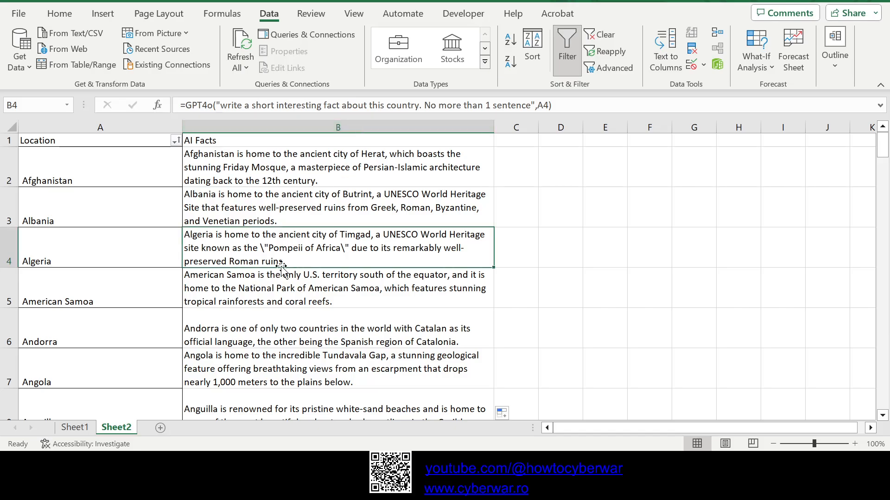
left_click(270, 214)
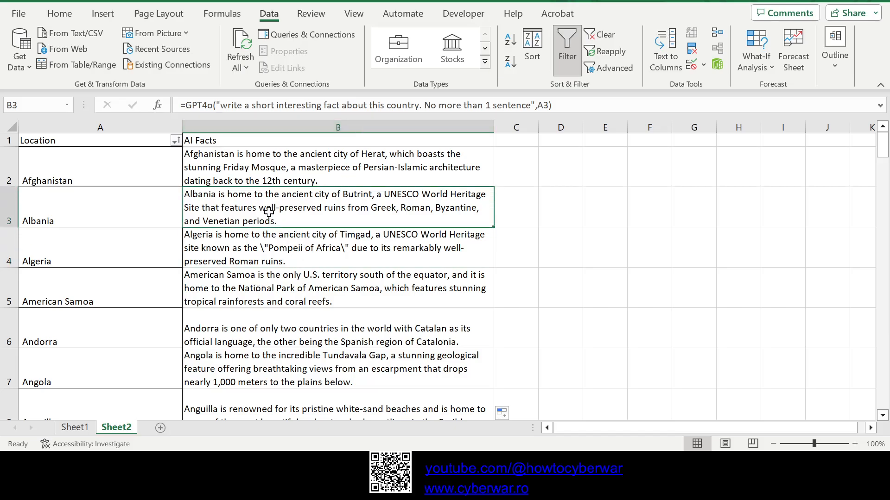
left_click(273, 251)
left_click(267, 294)
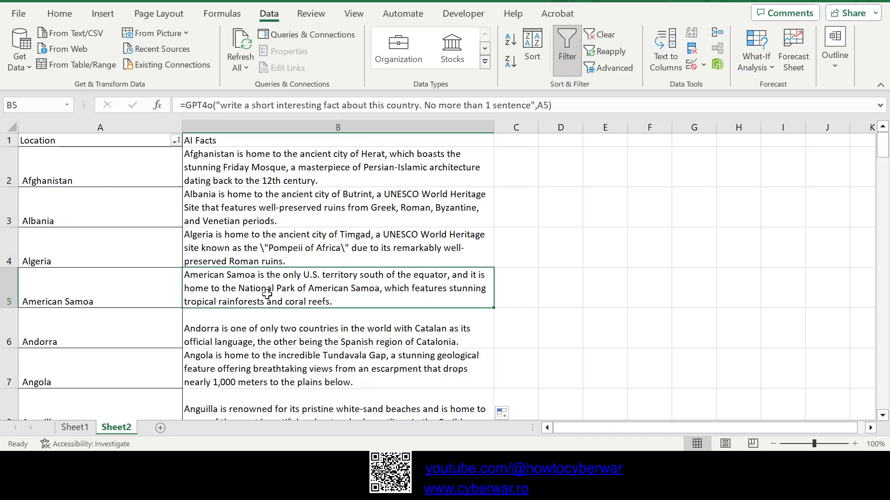
left_click(274, 336)
left_click(270, 359)
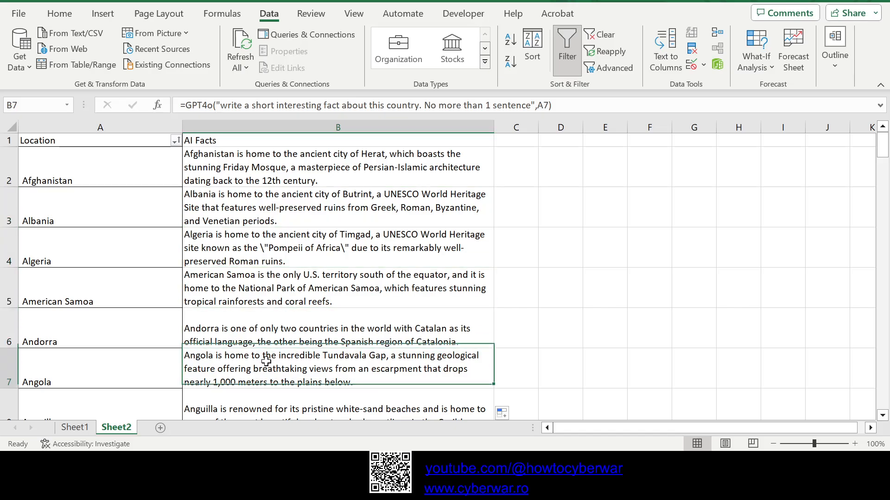
scroll(277, 360, "down", 3)
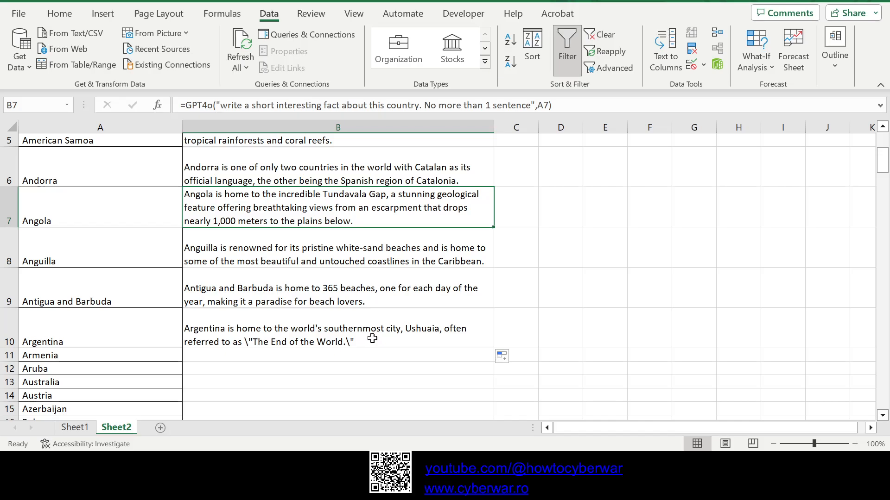
Step: Fill the GPT4o formula from B10 down column B for all remaining countries and check the generated facts
left_click(373, 339)
scroll(400, 357, "down", 2)
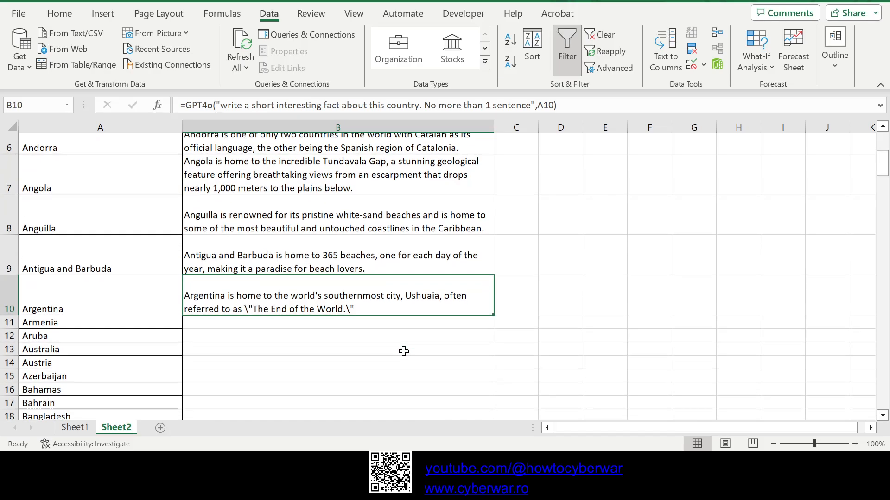
left_click_drag(494, 269, 437, 373)
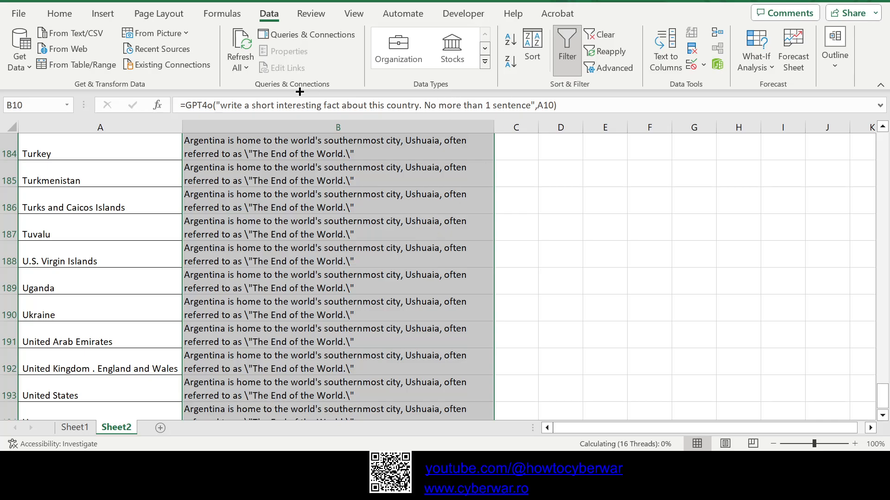
left_click(278, 308)
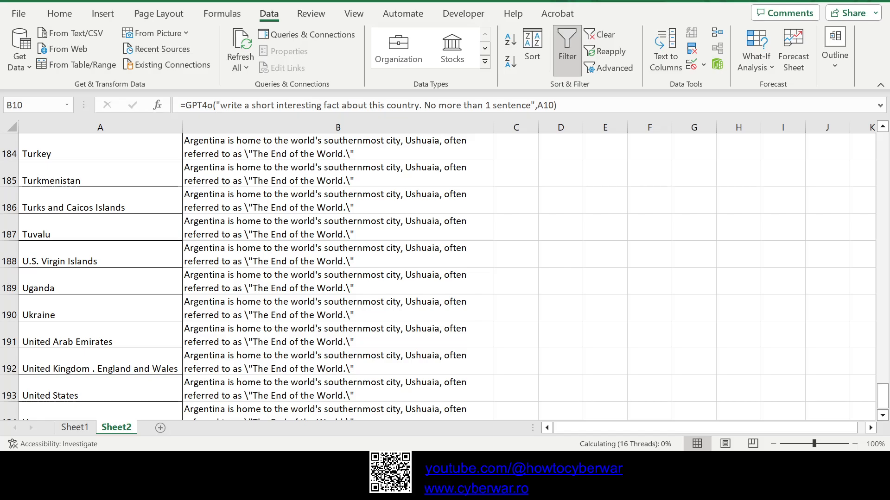
key("ctrl+space")
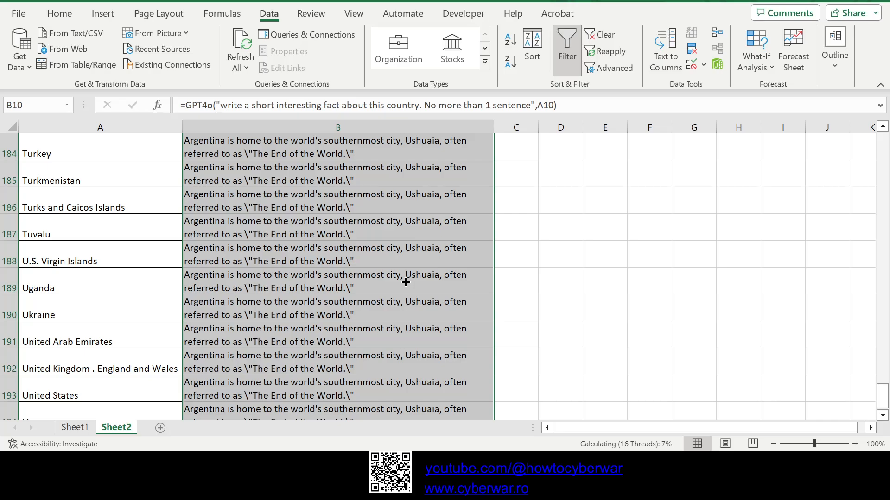
key("ctrl+Up")
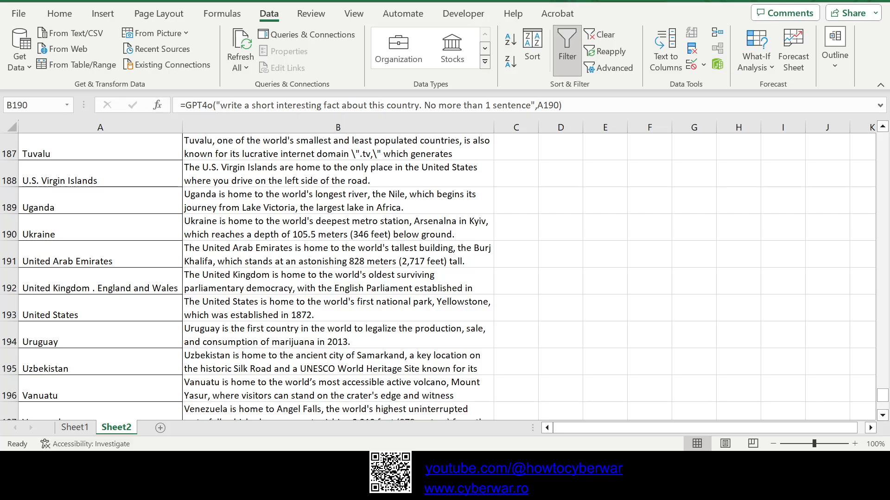
left_click(470, 217)
scroll(394, 328, "down", 1)
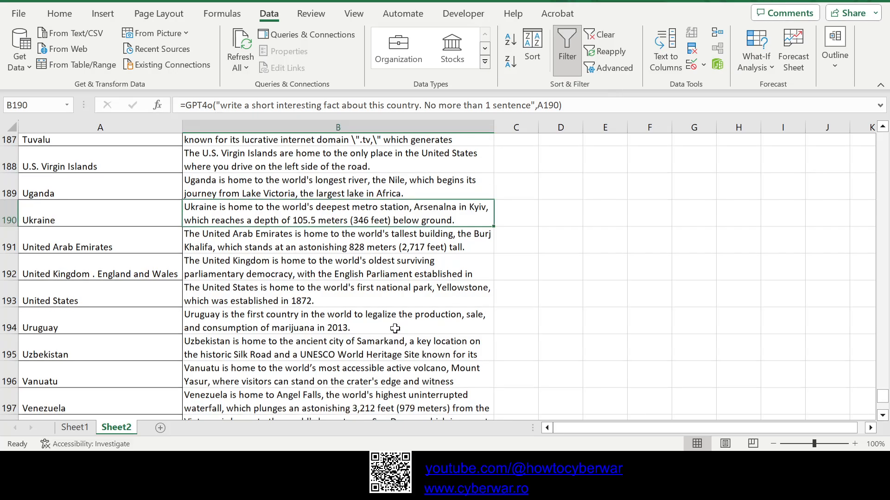
Step: Examine the generated facts for Zimbabwe in B201, Romania in B149, Mexico in row 115 and Moldova in row 117
scroll(395, 328, "down", 3)
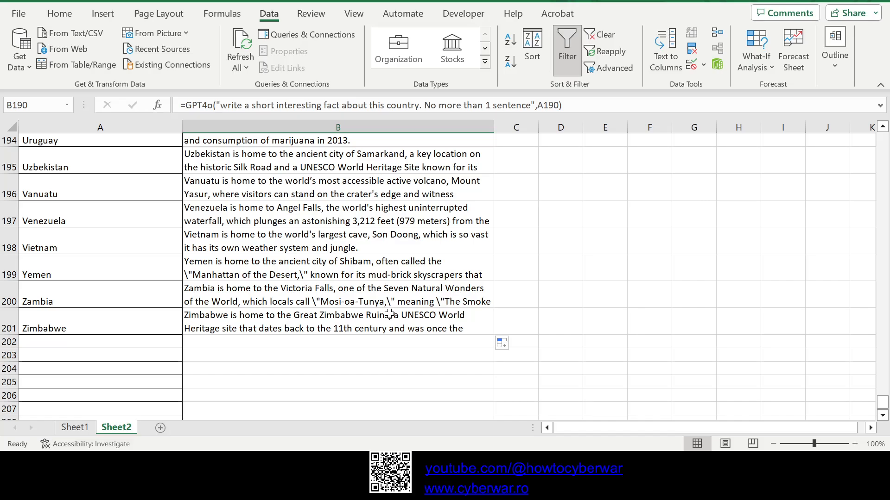
left_click(389, 315)
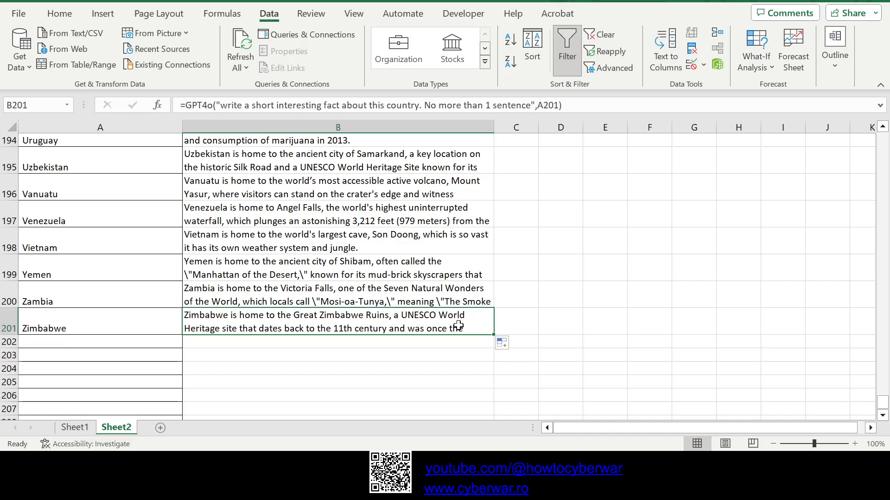
scroll(404, 310, "up", 15)
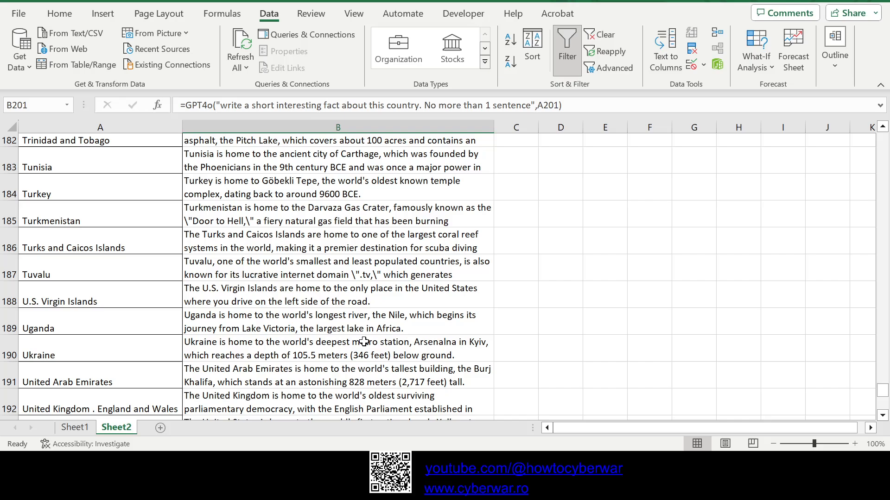
scroll(366, 367, "up", 3)
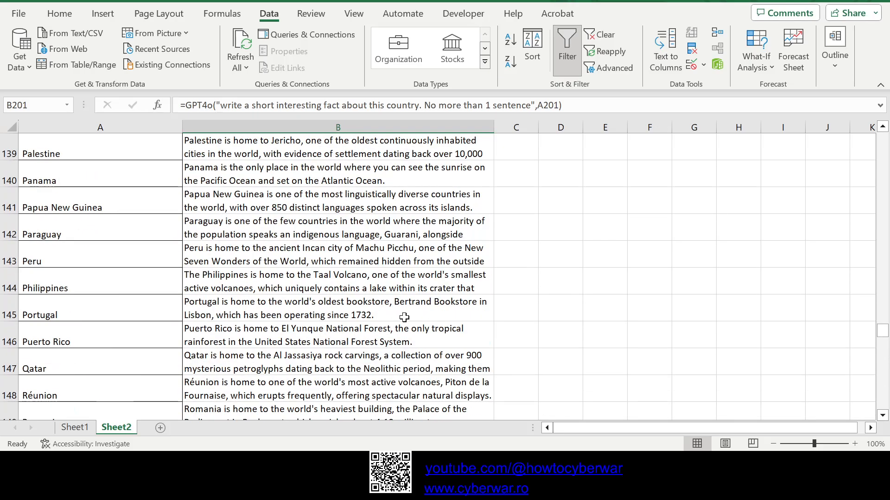
scroll(271, 347, "down", 1)
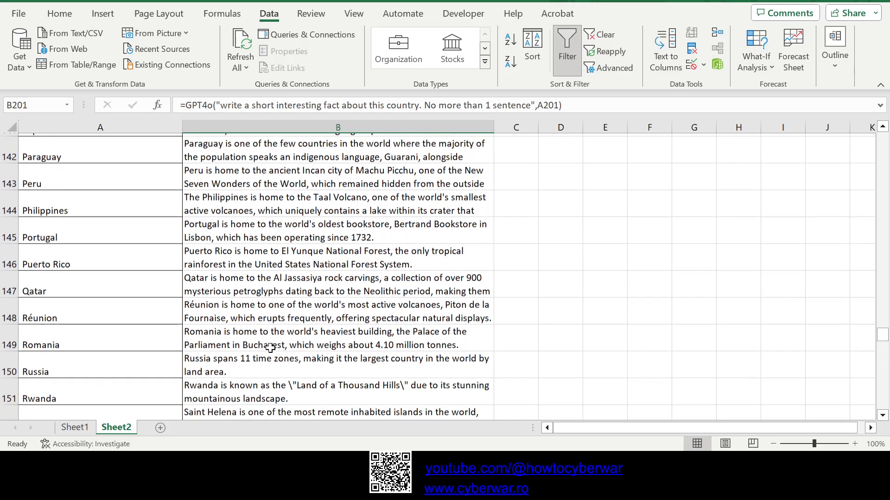
left_click(258, 341)
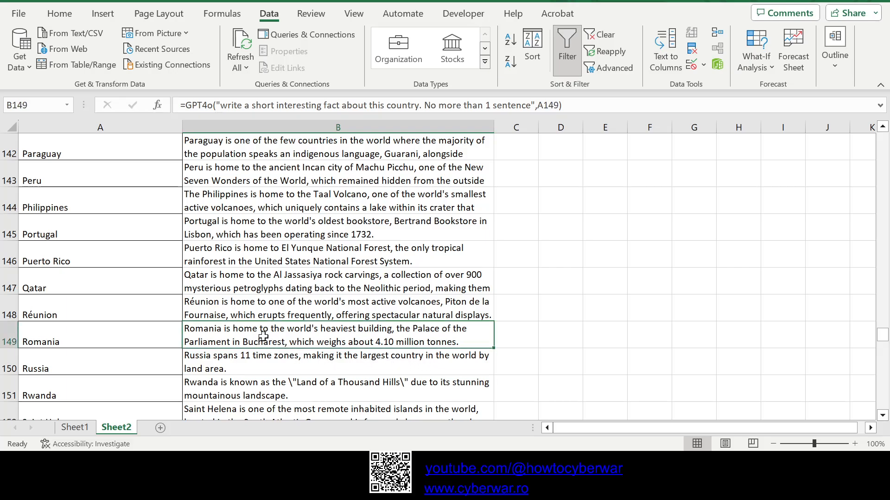
scroll(287, 361, "down", 1)
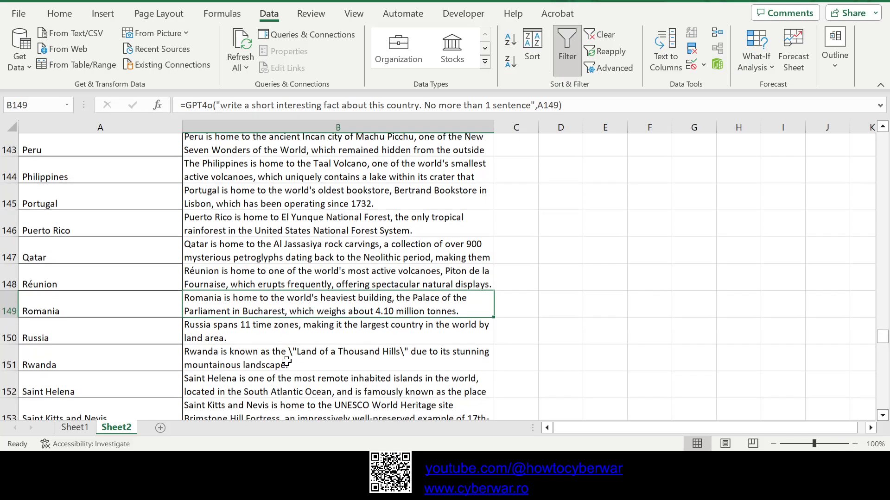
scroll(287, 362, "up", 10)
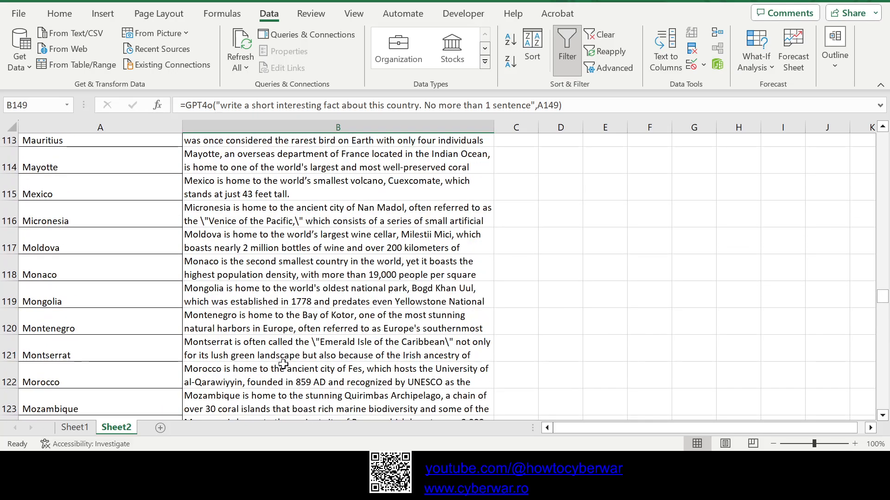
left_click(259, 182)
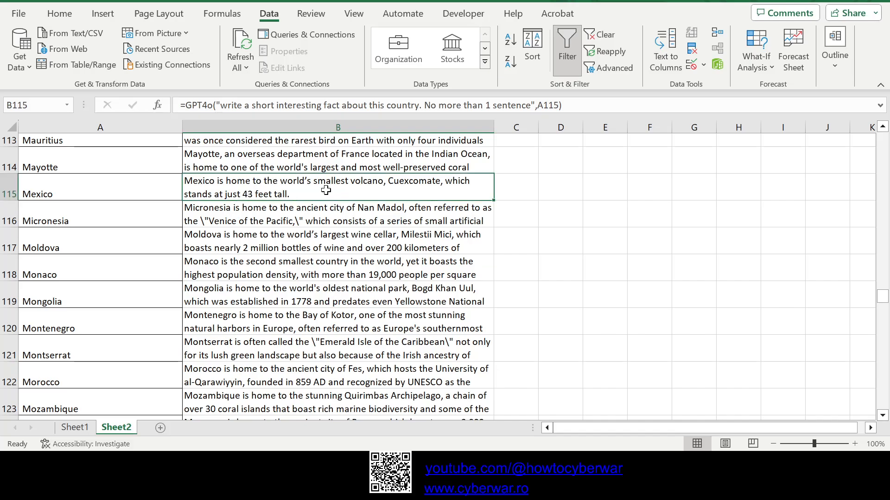
left_click(10, 187)
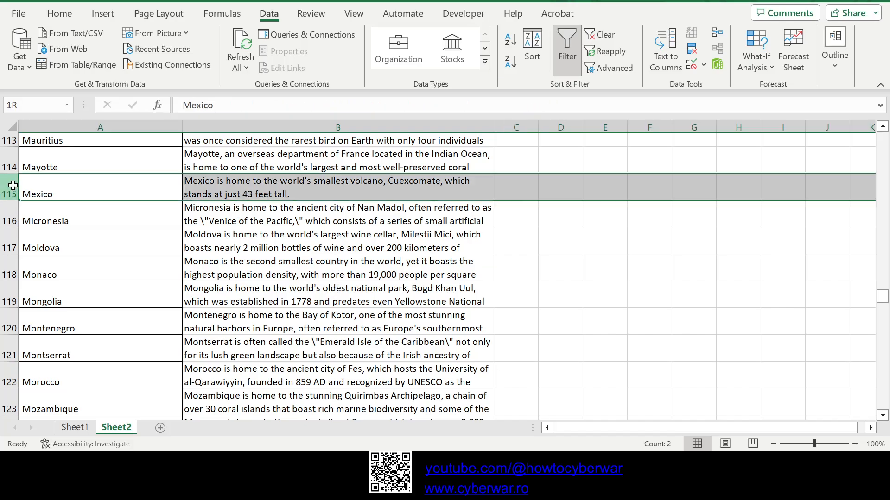
left_click(336, 247)
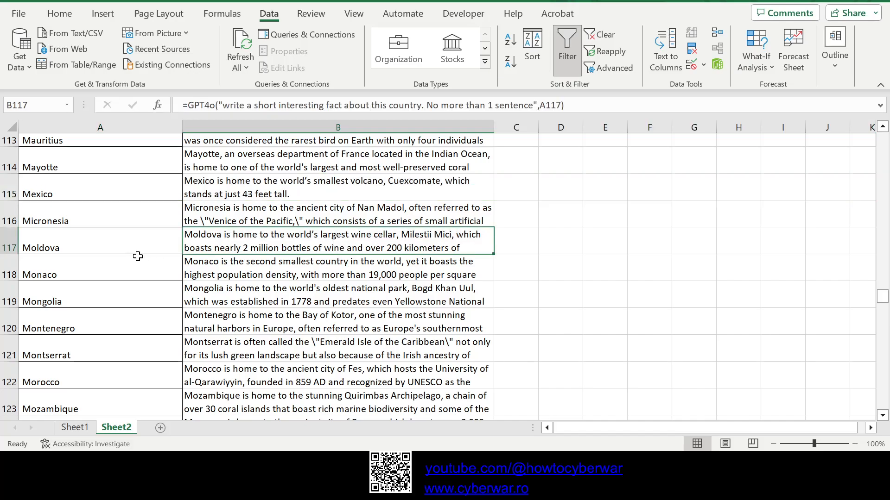
left_click(9, 240)
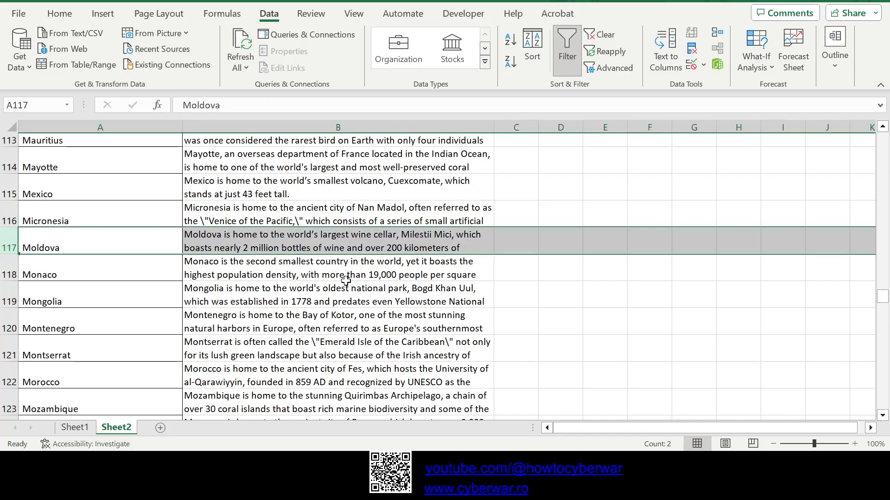
Step: Review the generated facts back up to the start of the list, checking China in B39, Belgium in B21 and Afghanistan in B2
scroll(355, 312, "up", 1)
scroll(355, 311, "up", 11)
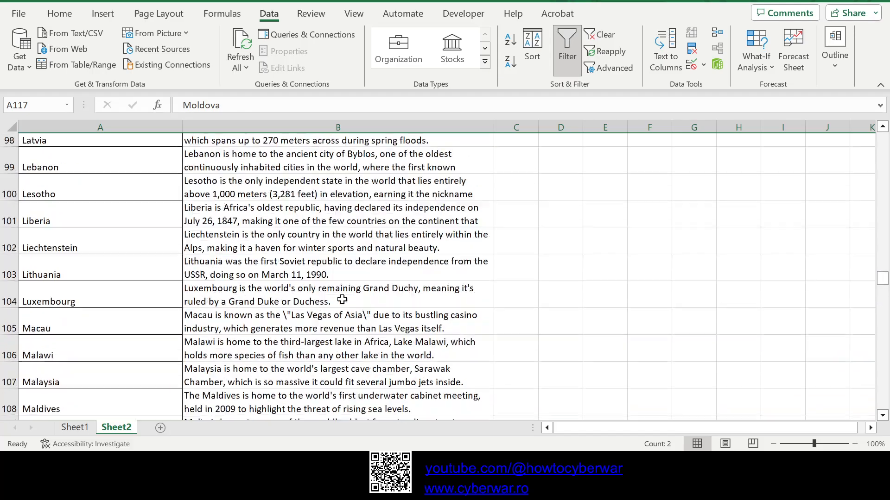
scroll(371, 277, "up", 9)
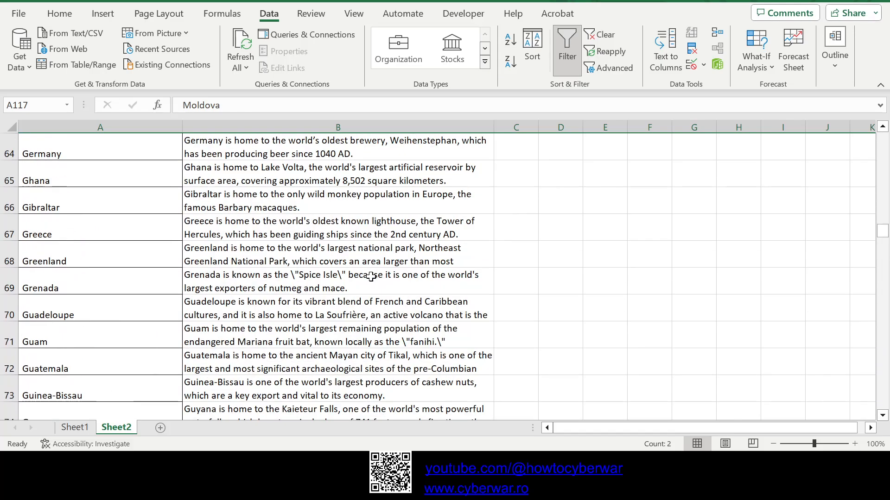
scroll(371, 276, "up", 2)
scroll(371, 277, "up", 4)
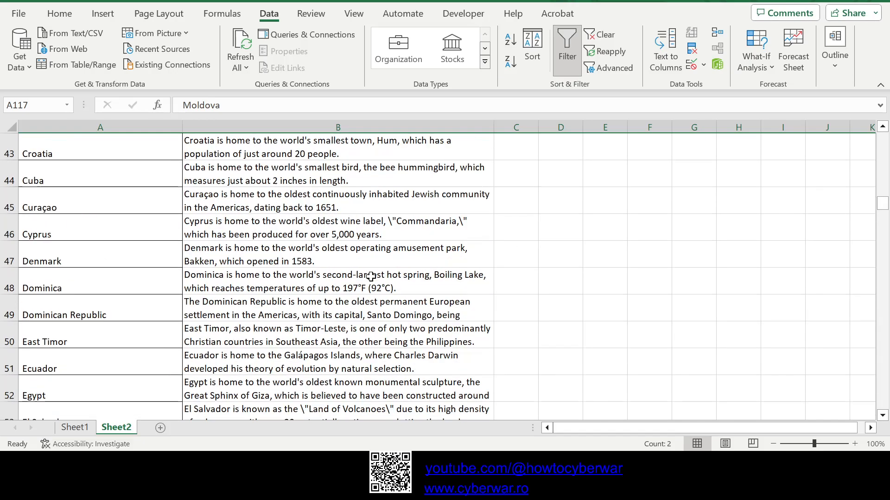
scroll(309, 255, "up", 1)
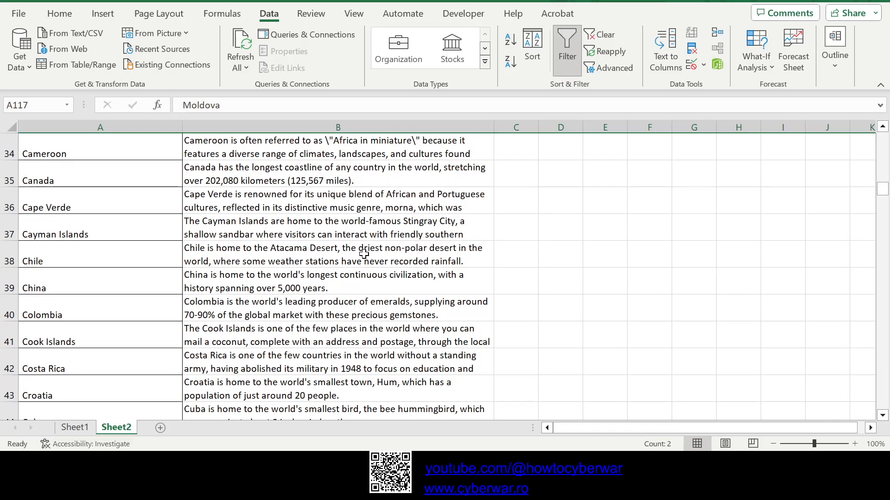
left_click(396, 289)
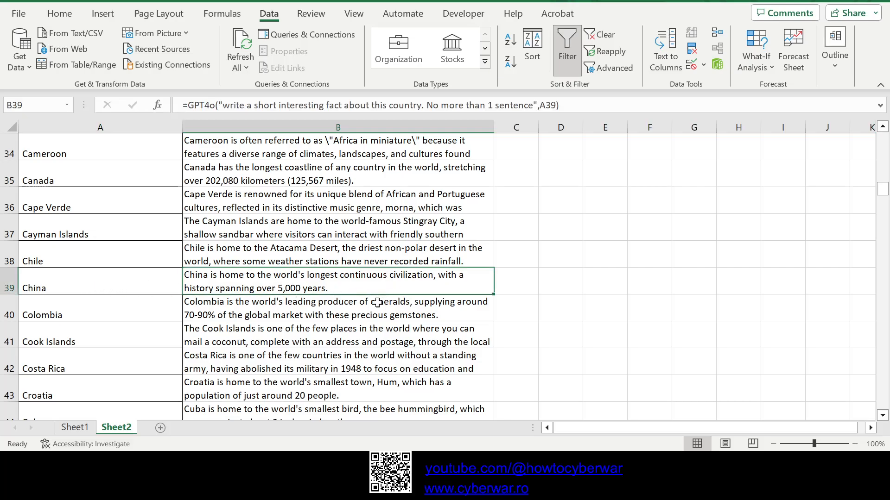
scroll(375, 299, "up", 5)
left_click(247, 208)
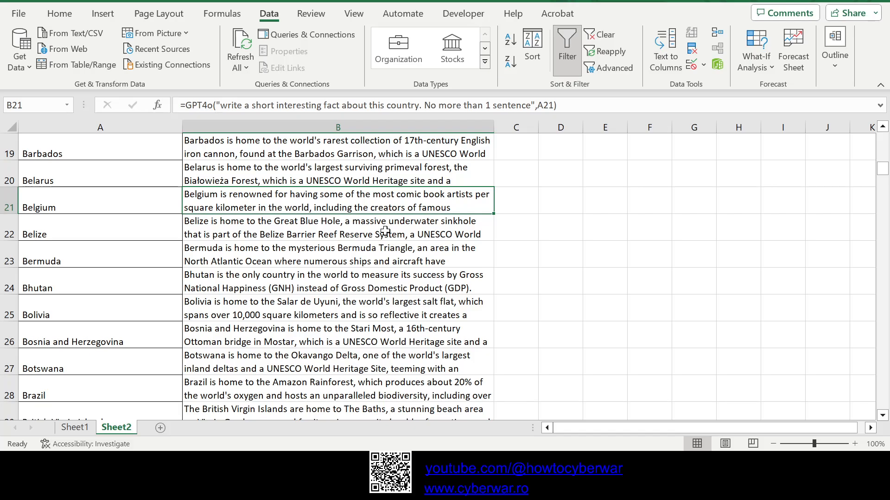
scroll(385, 229, "up", 5)
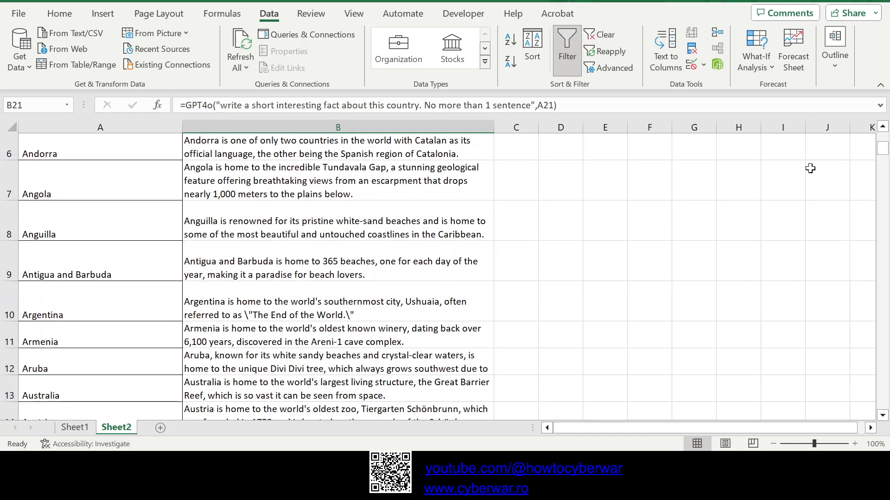
left_click_drag(881, 153, 886, 132)
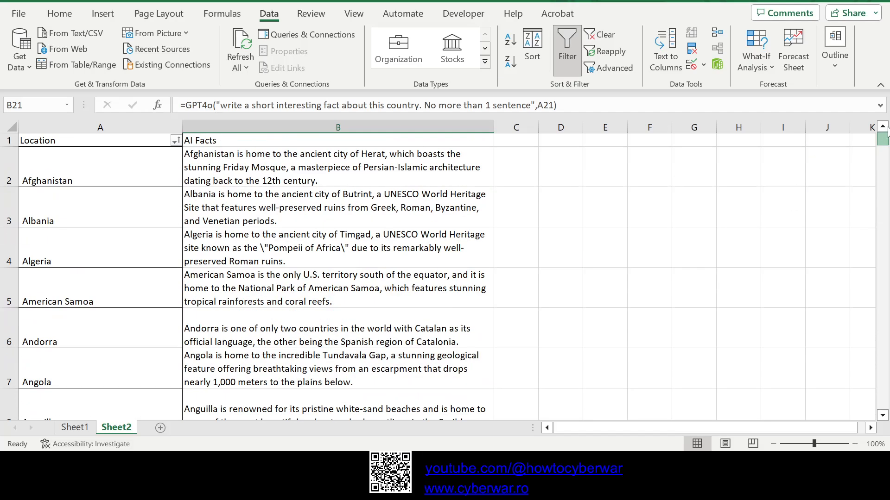
left_click(402, 174)
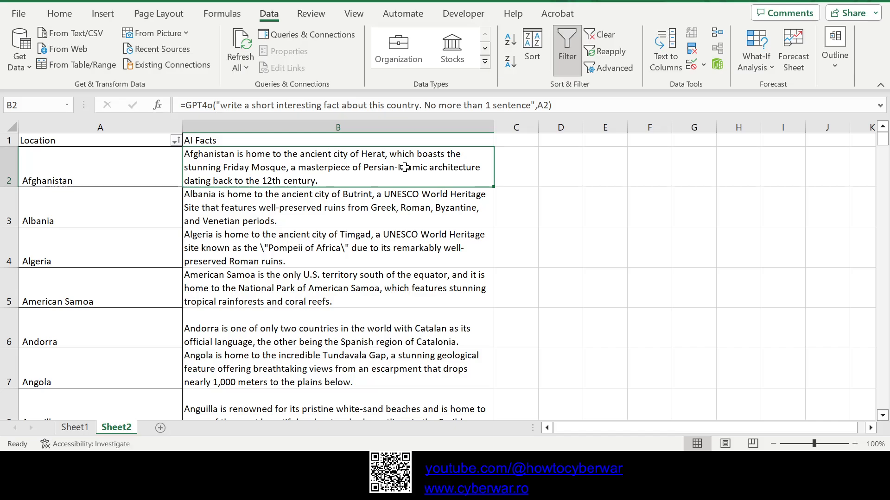
Step: Enter =GPT4o("translate this to the most likely language to be spoken in this country. If there are more, choose one",A2) in C2
left_click(514, 164)
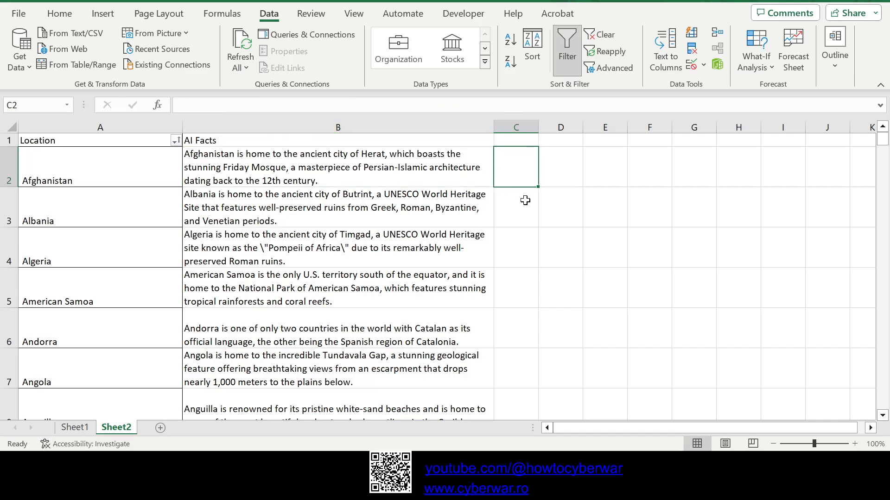
type("=")
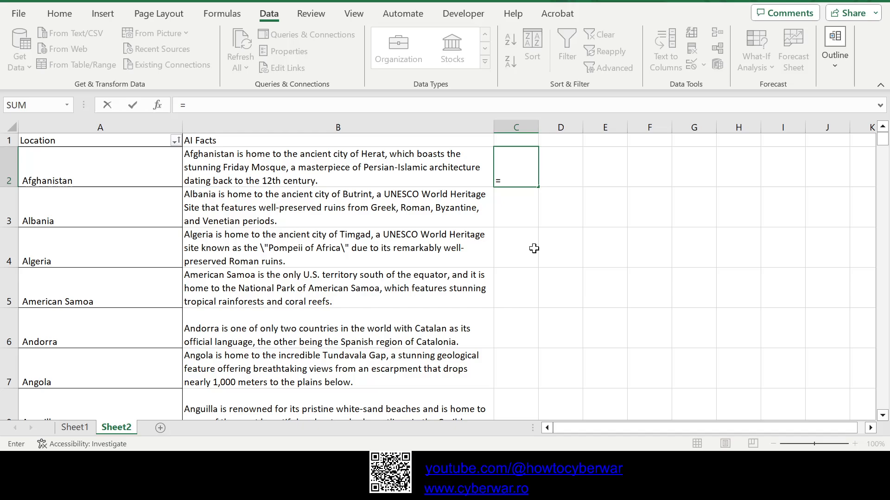
type("GPT4o")
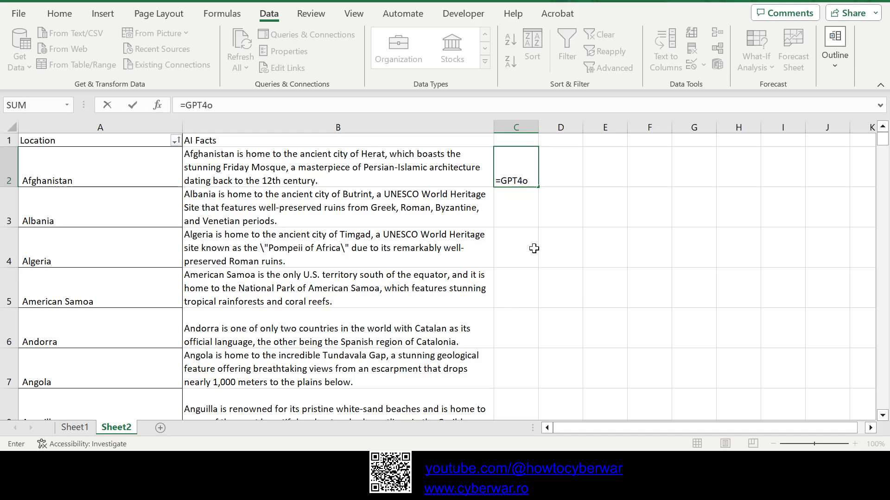
type("(\"translate this")
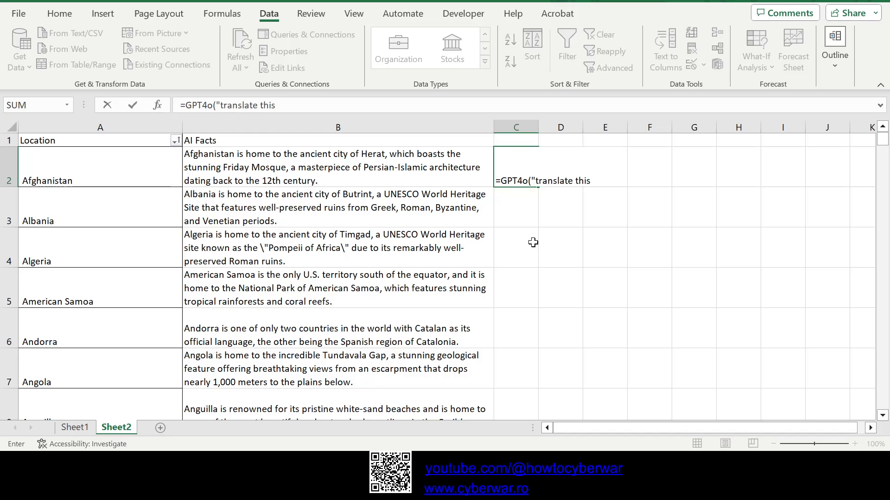
type(" to the most")
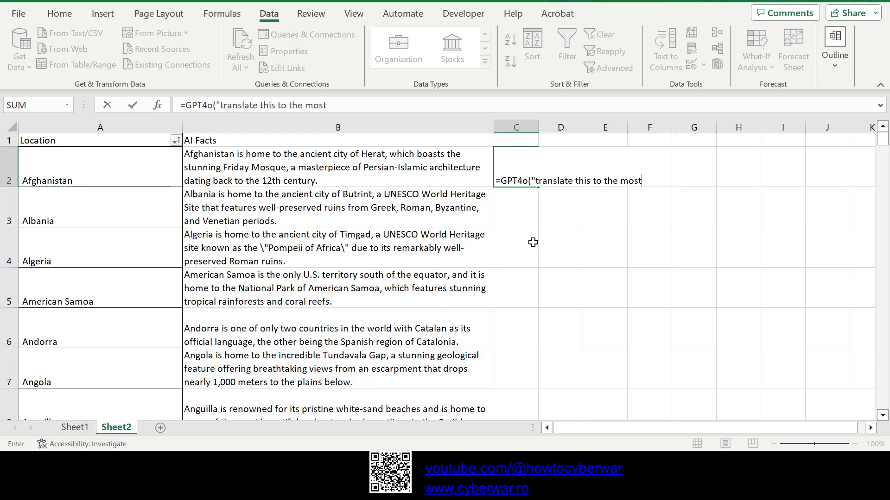
type(" likely langu")
type("e")
key("BackSpace")
key("BackSpace")
type("age to")
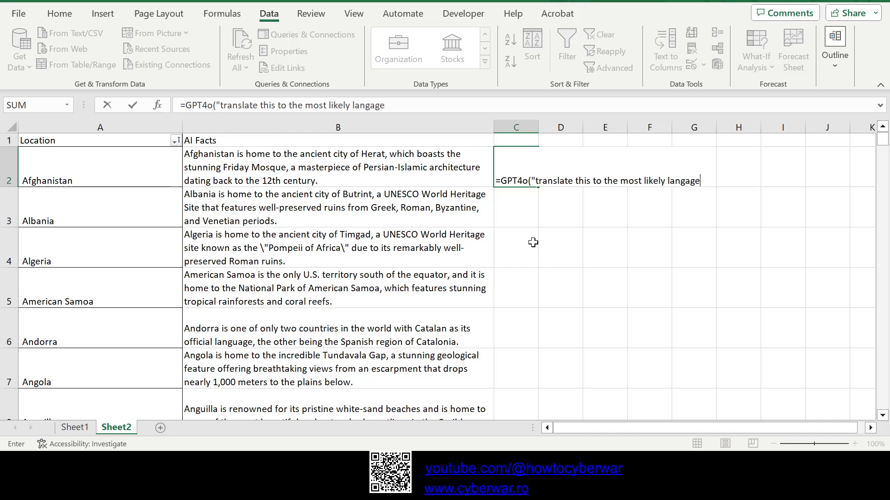
key("BackSpace")
key("BackSpace")
key("BackSpace")
key("BackSpace")
key("BackSpace")
key("BackSpace")
type("uage t")
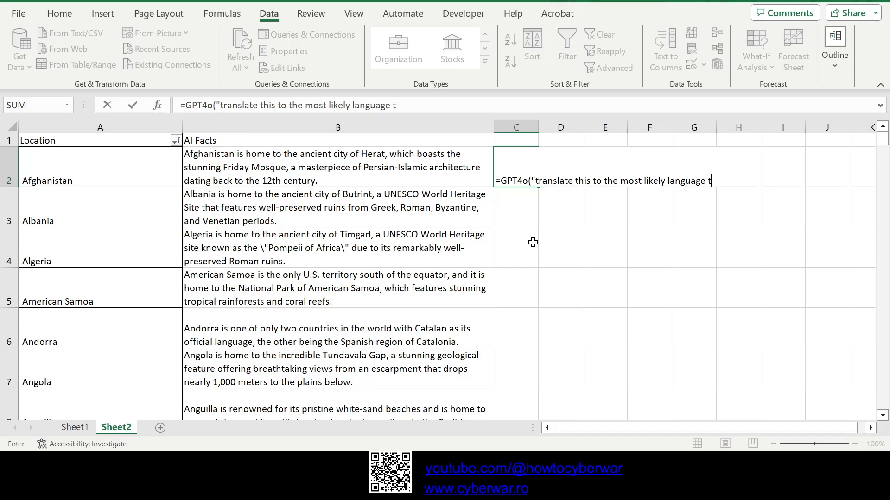
type("ih be spoken in this count")
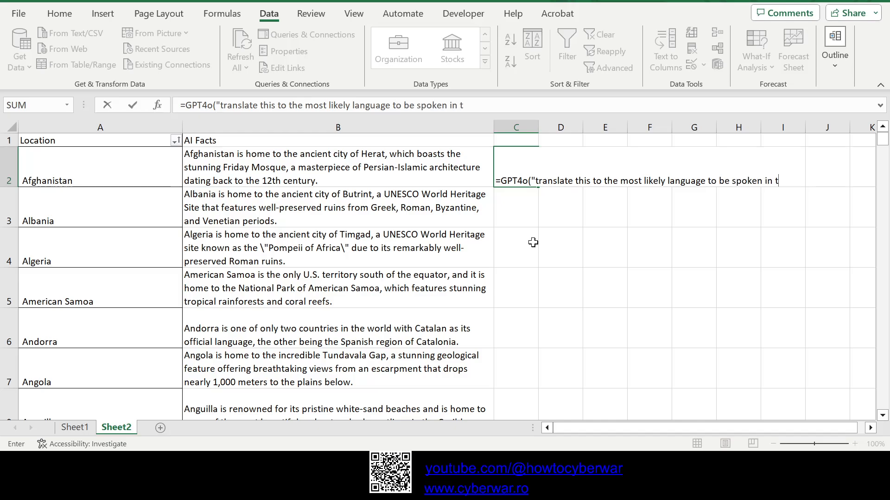
type("ry.")
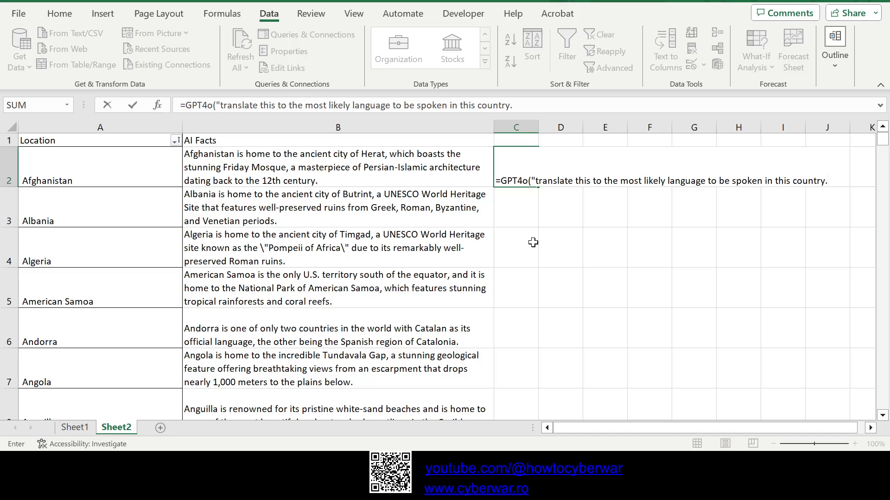
type(" If there are mor")
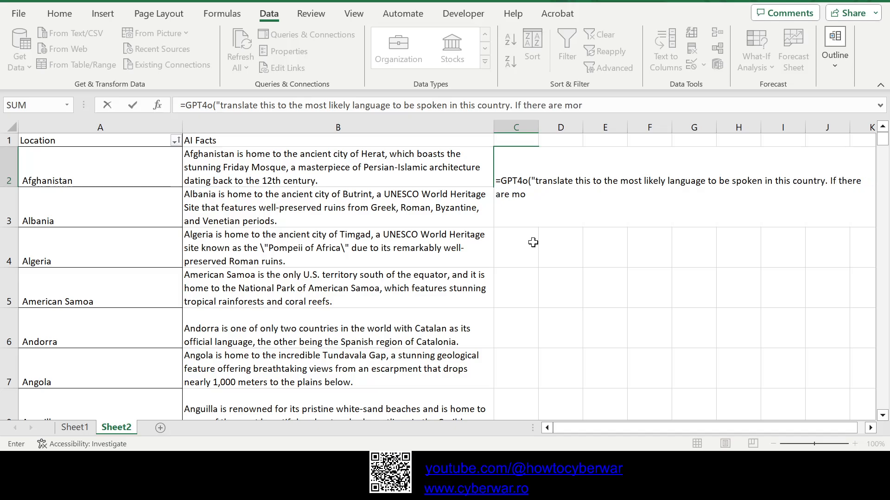
type("e, choose one")
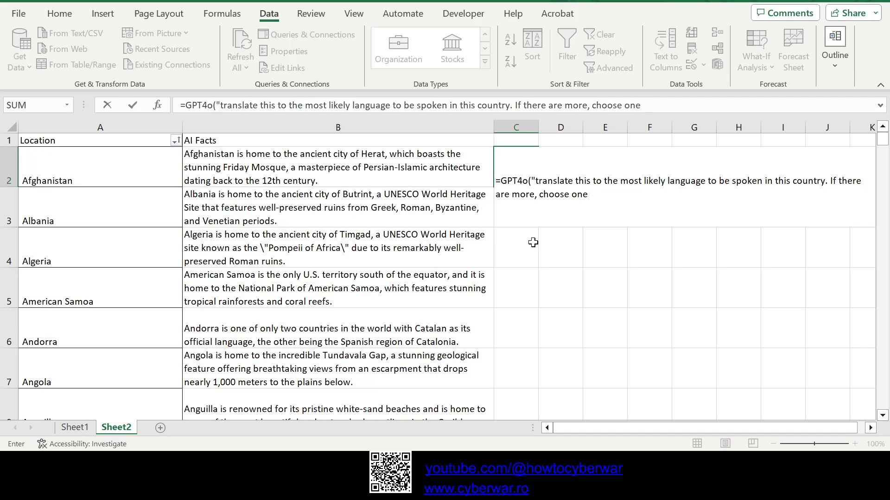
type("\",A2)")
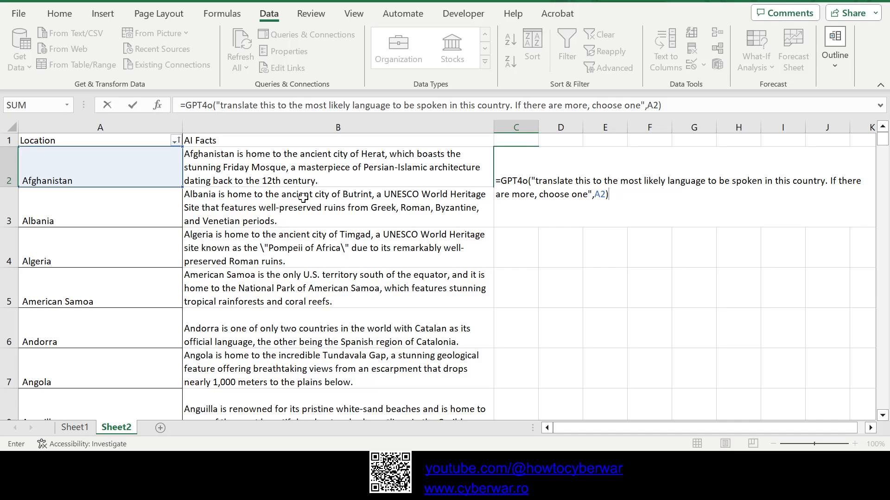
key("Return")
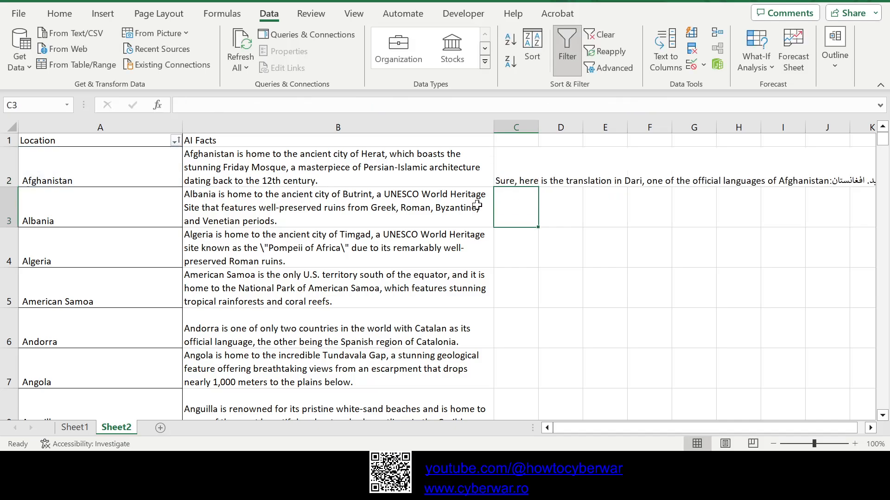
left_click(531, 167)
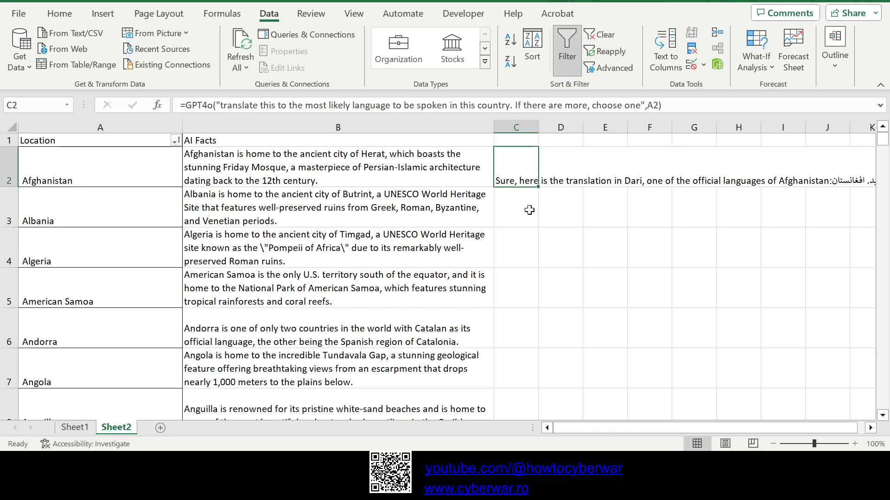
Step: Wrap the text in column C and widen the column to nearly the width of column B
left_click(522, 119)
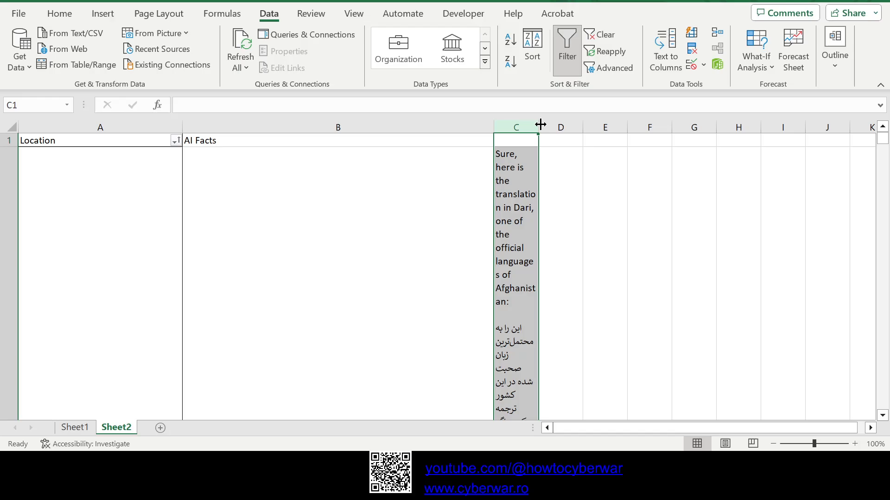
left_click_drag(538, 123, 770, 123)
scroll(466, 296, "down", 1)
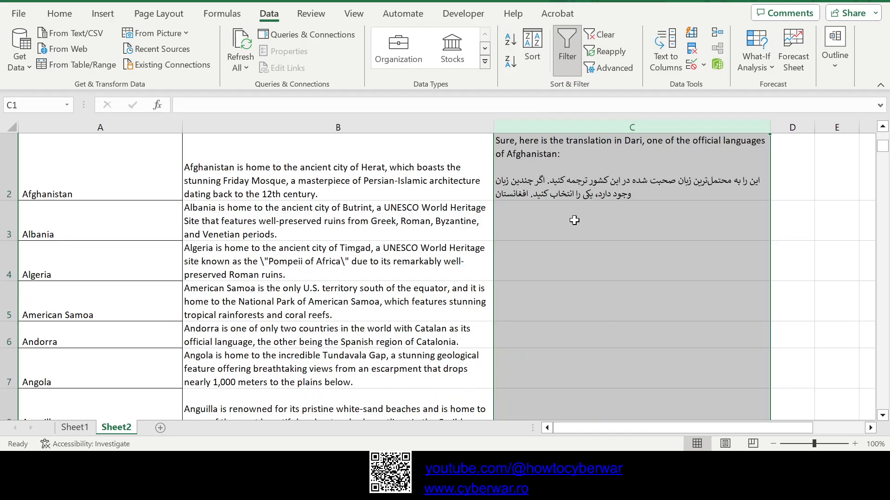
Step: Extend the prompt in C2's GPT4o formula with ". Just output the translation, no other remarks"
left_click(549, 187)
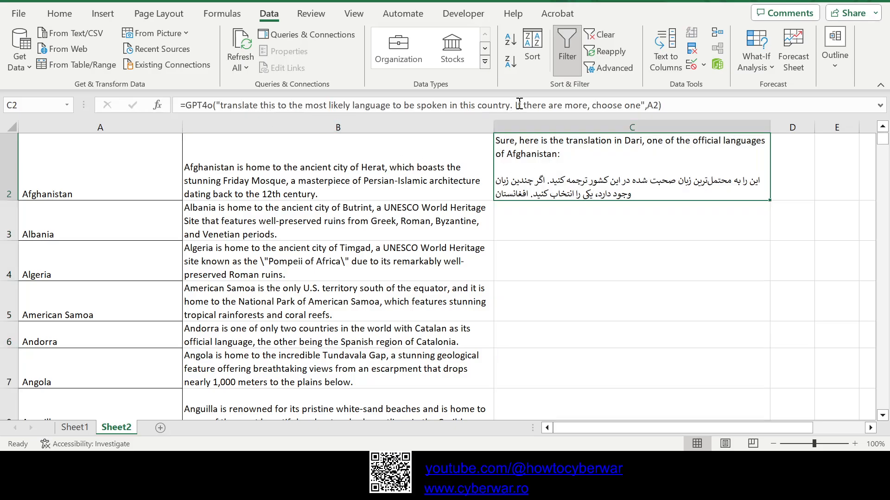
left_click(644, 106)
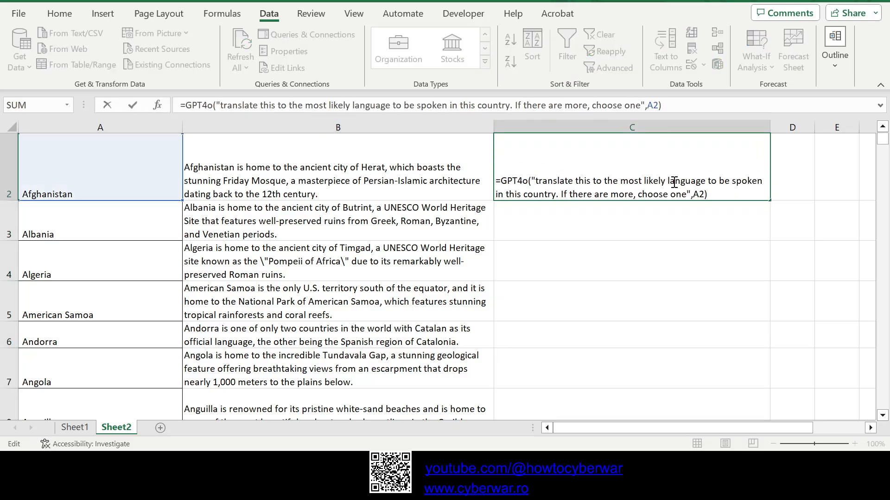
type(". ")
type("Just output ")
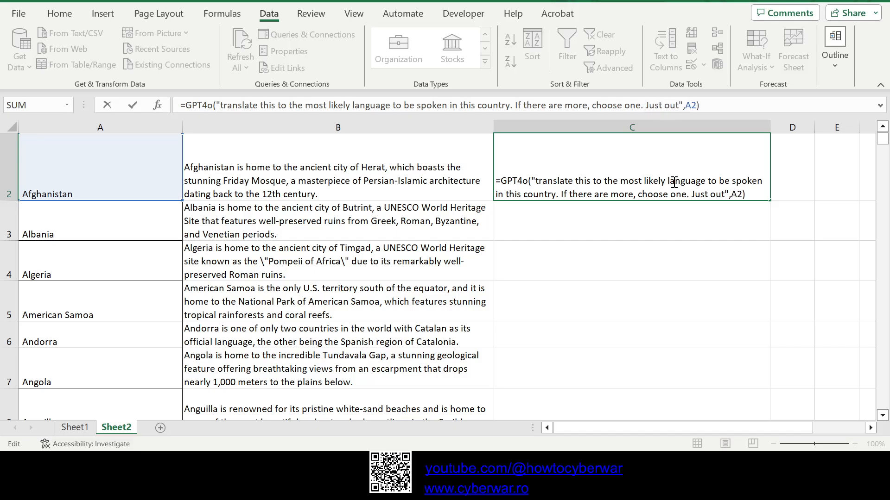
type("the translation")
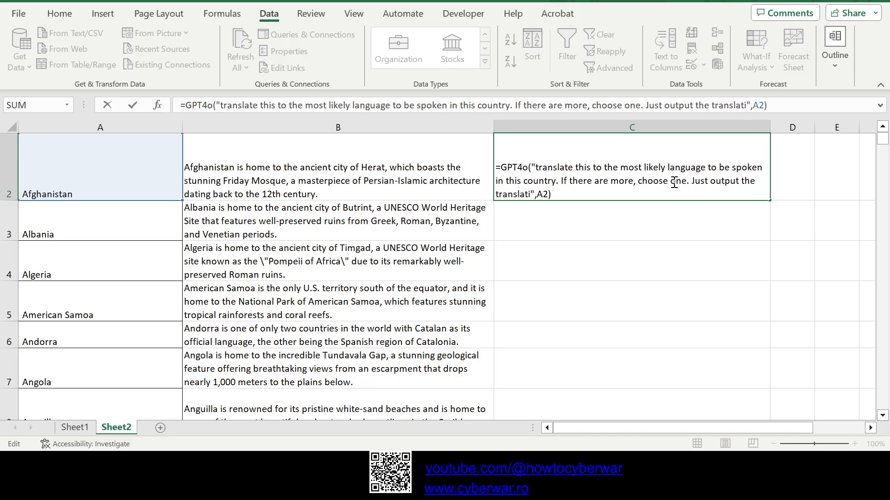
type(", no other rema")
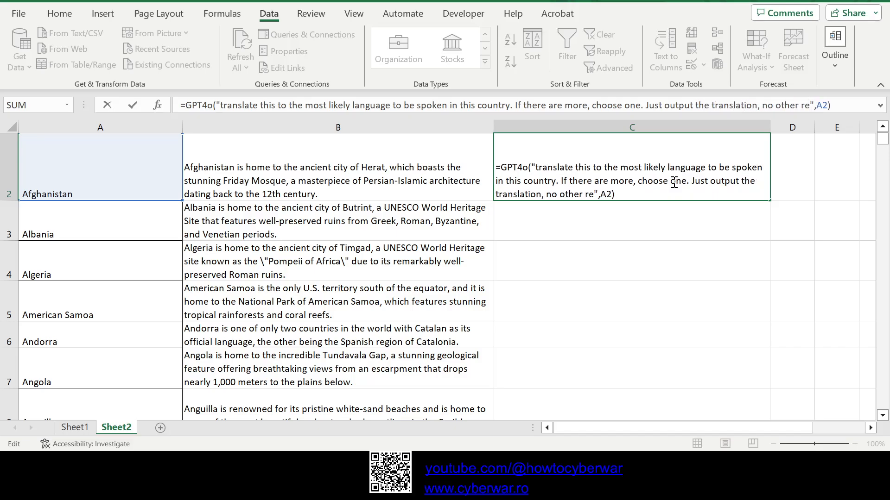
type("rks")
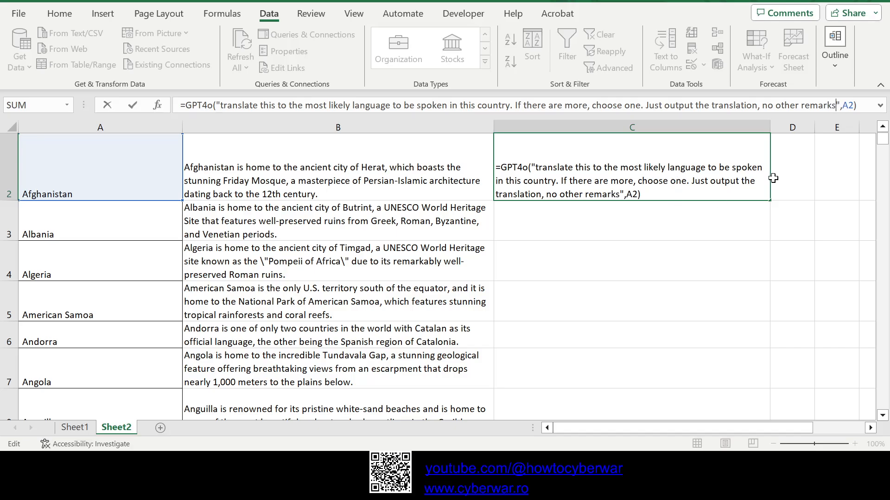
key("Return")
left_click(685, 181)
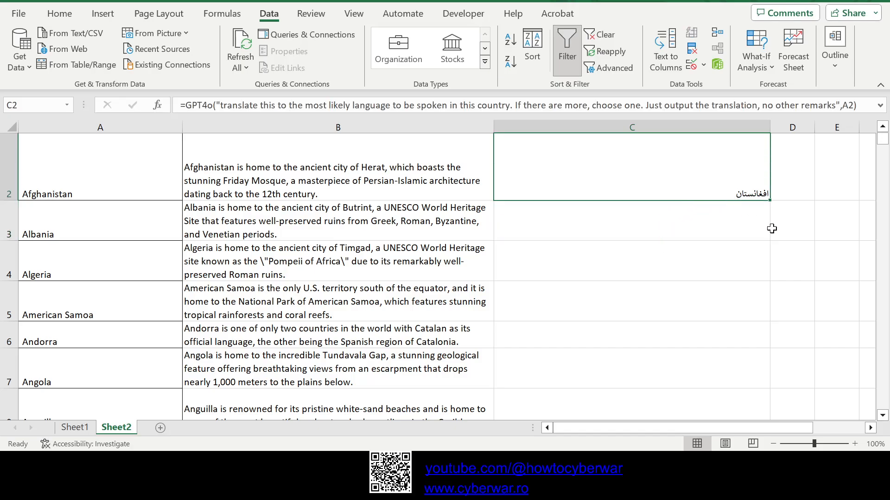
Step: Fill the C2 translation formula down to C3 for Albania
key("Down")
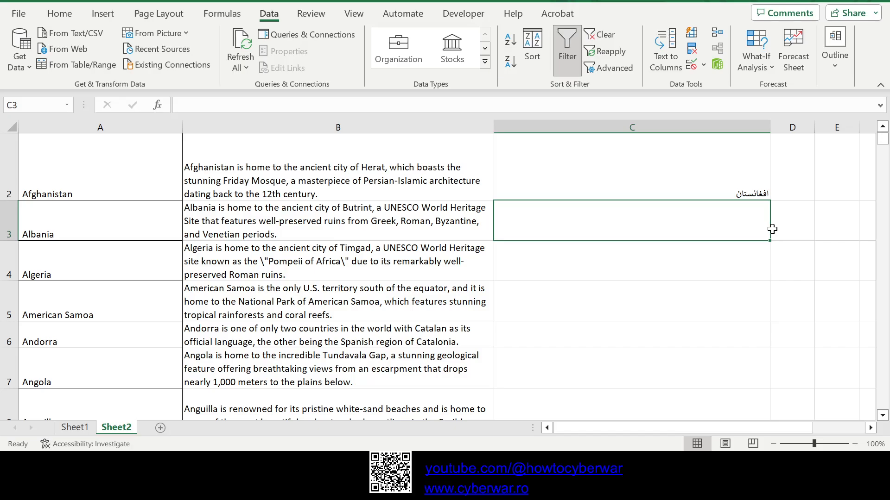
left_click(767, 193)
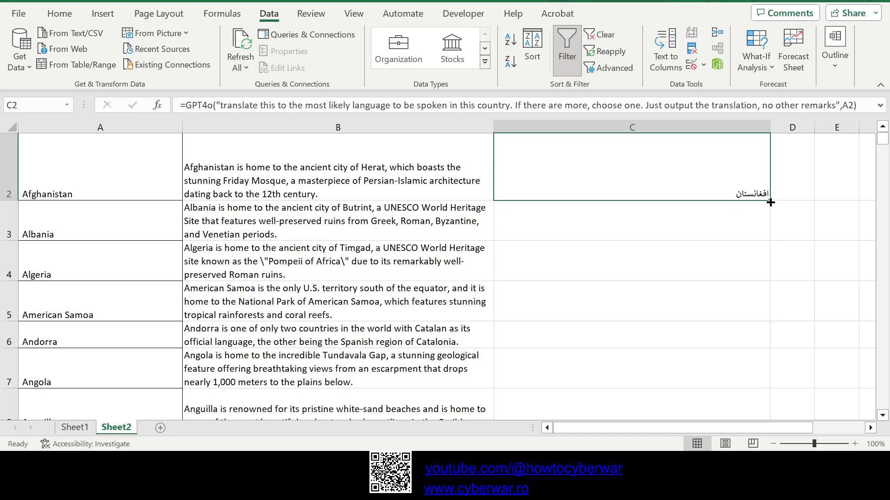
left_click_drag(771, 203, 741, 231)
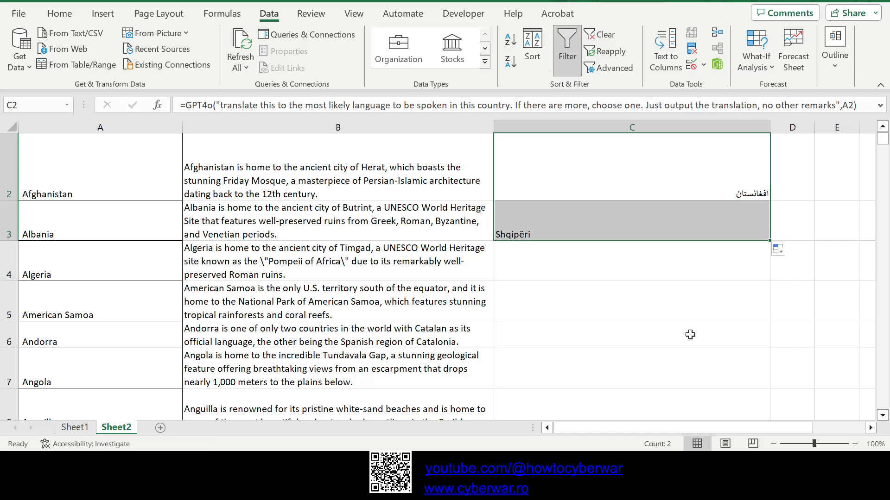
Step: Change the cell reference in C2's GPT4o formula to B2 so that the fact is translated
left_click(720, 176)
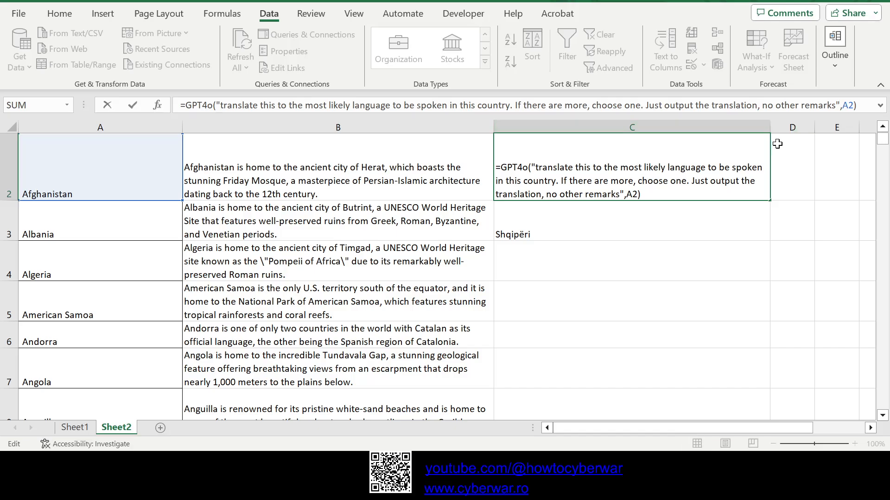
double_click(632, 195)
type("B2")
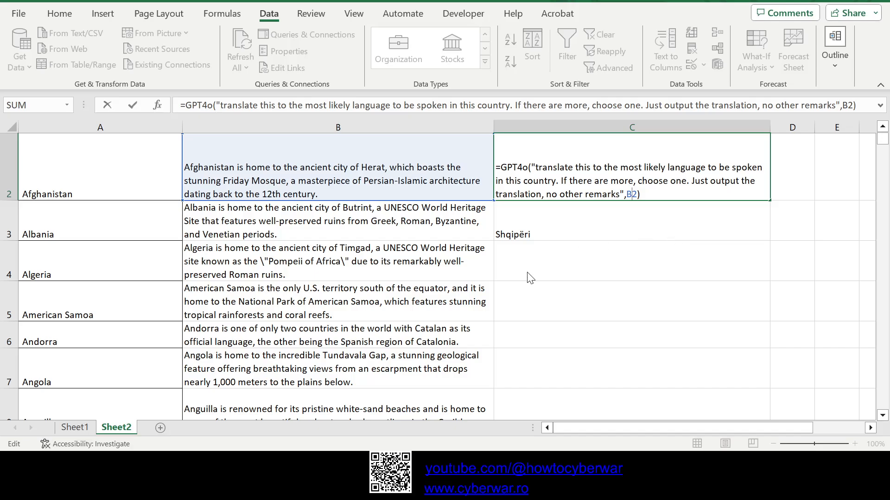
key("Return")
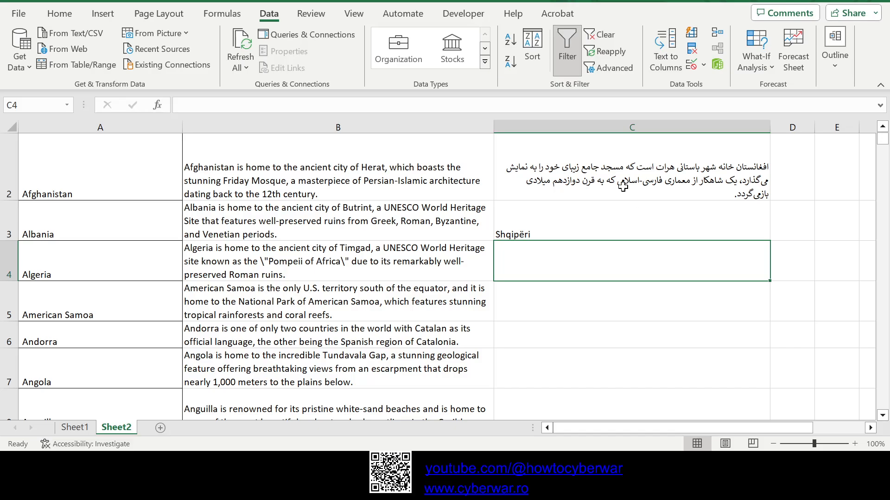
Step: Fill the C2 translation formula down to C6 and check the translations for Albania, Algeria, American Samoa and Andorra
left_click(598, 176)
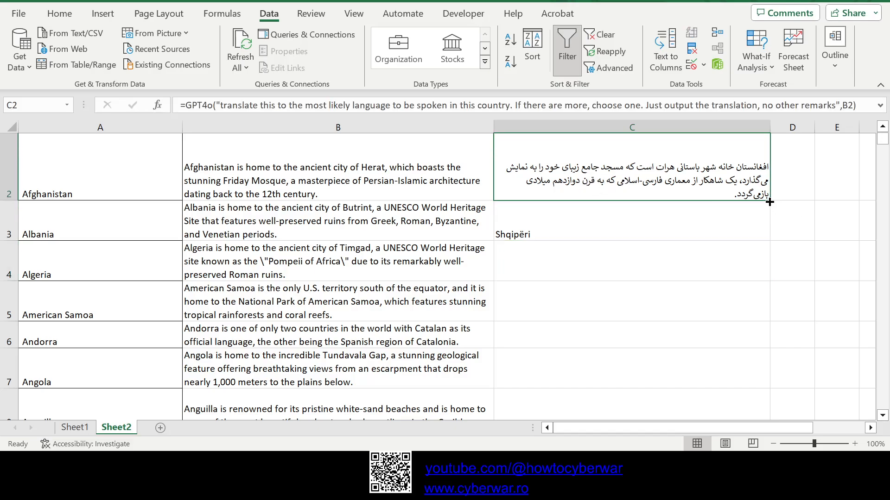
left_click_drag(770, 203, 741, 344)
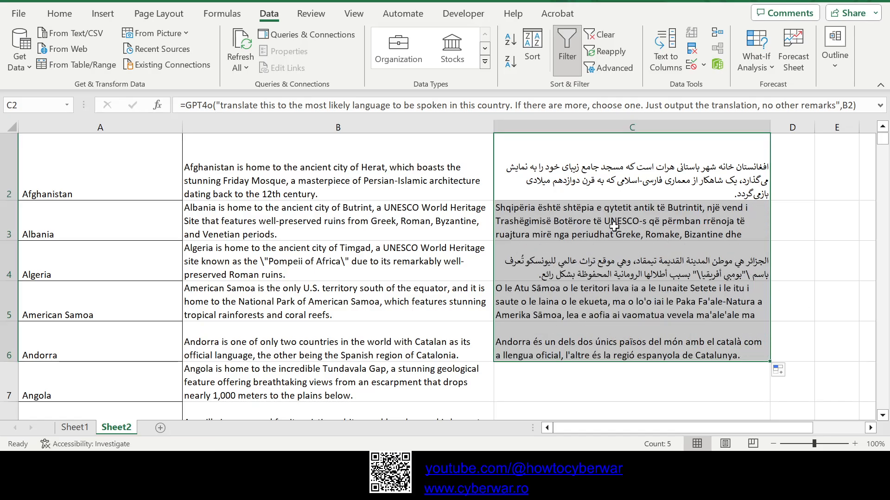
left_click(591, 220)
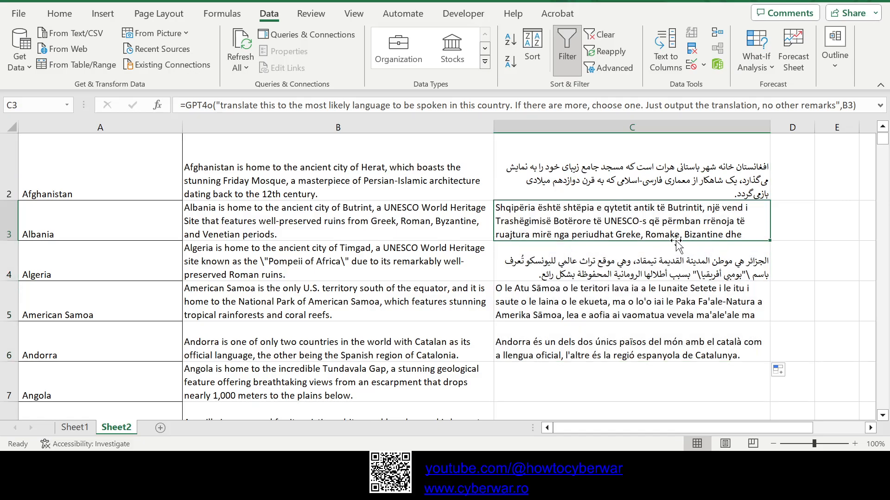
left_click(616, 264)
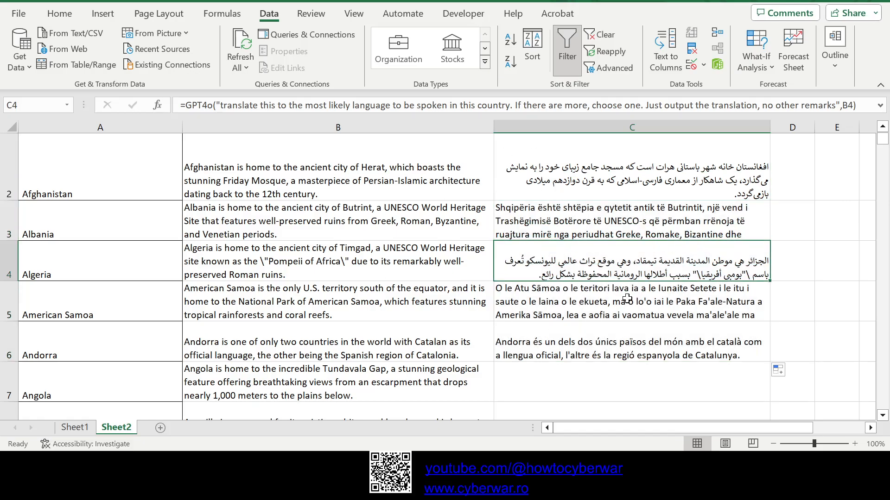
left_click(577, 303)
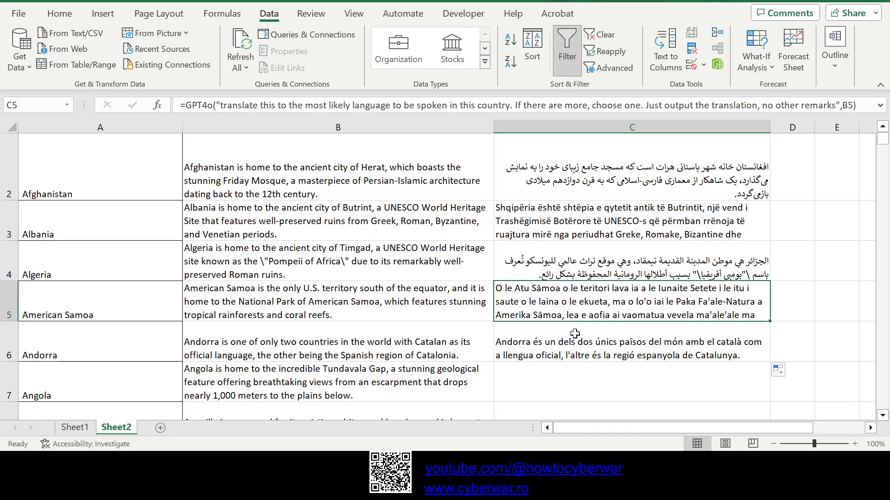
left_click(535, 349)
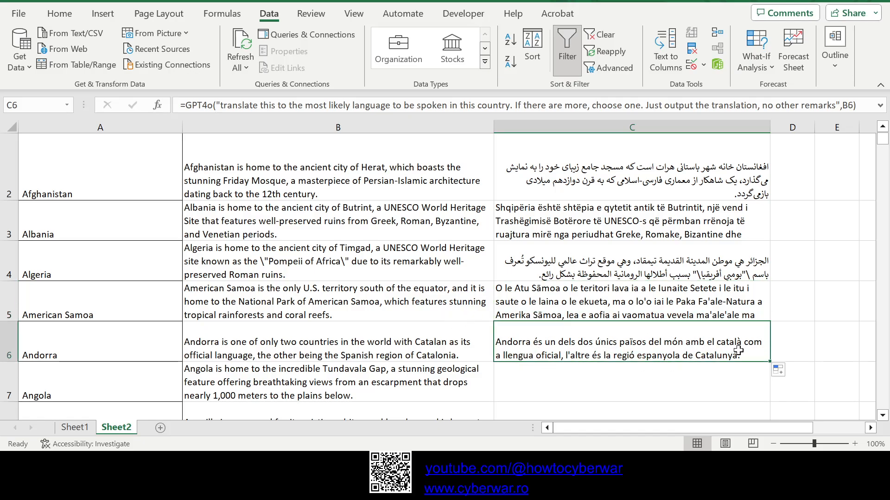
scroll(792, 356, "up", 1)
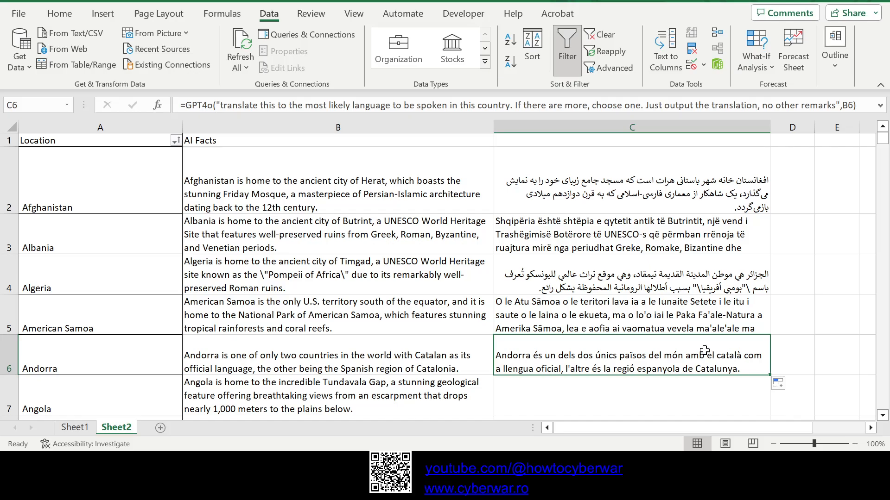
Step: Fill the translation formula from C6 down to C8 and check the results for Angola and Anguilla
scroll(746, 371, "down", 3)
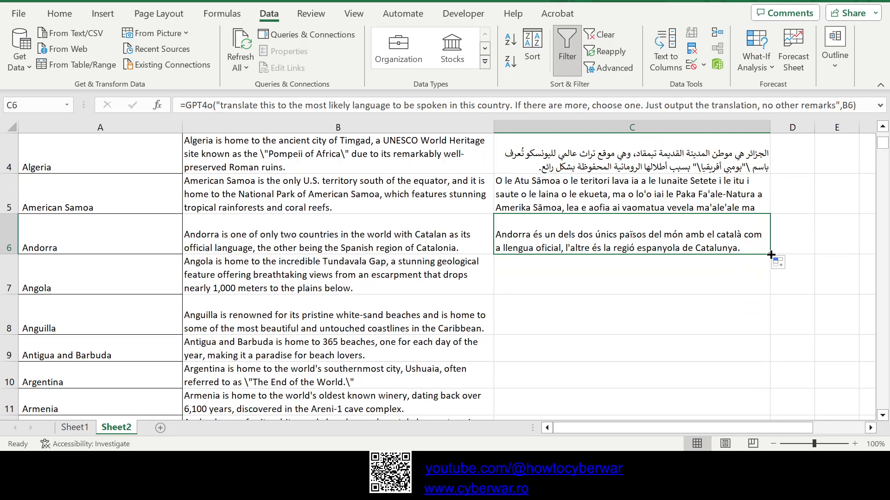
left_click_drag(769, 258, 754, 324)
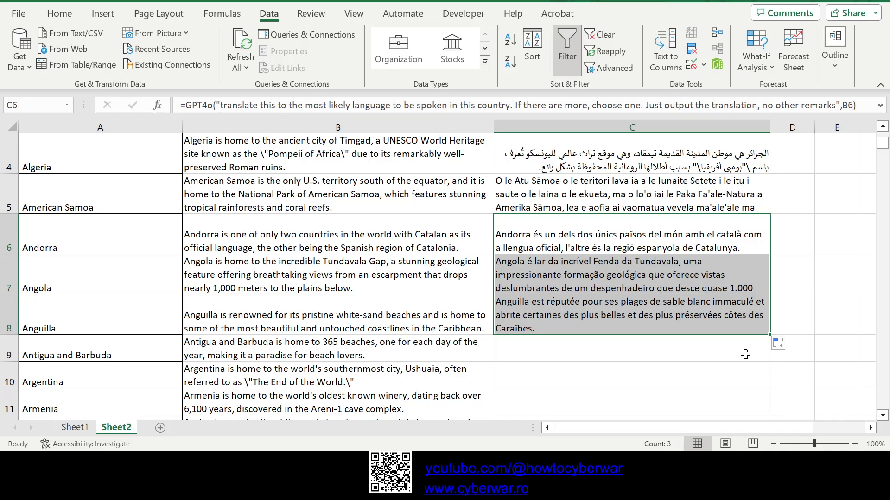
left_click(644, 288)
left_click(644, 318)
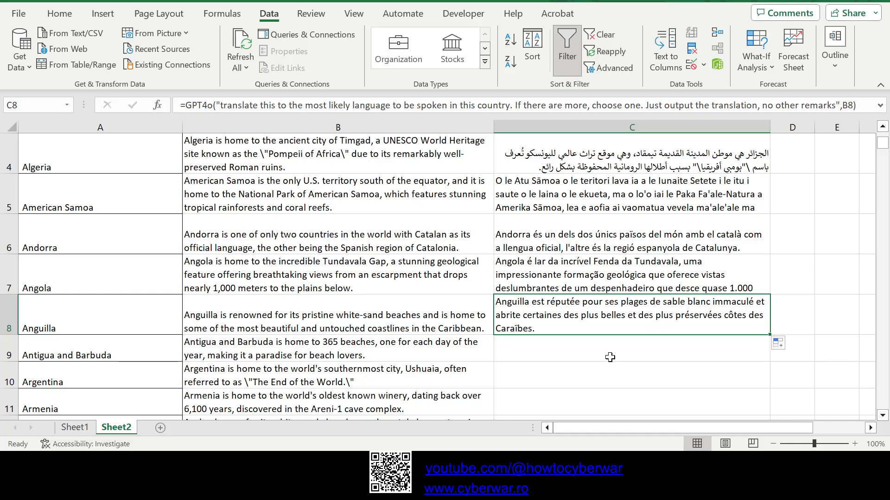
Step: Fill the translation formula from C8 down to C13 and check the translations from Antigua and Barbuda to Australia
scroll(642, 322, "down", 2)
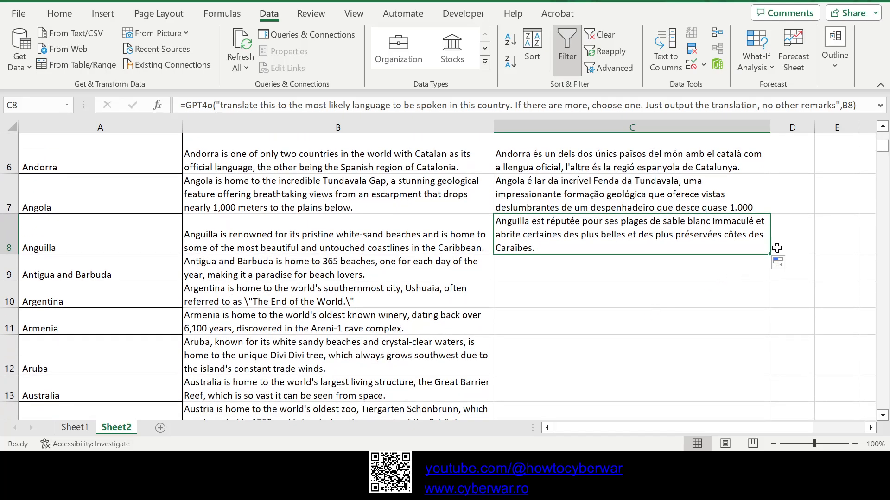
mouse_move(770, 255)
left_mouse_down()
mouse_move(753, 284)
mouse_move(743, 393)
left_mouse_up()
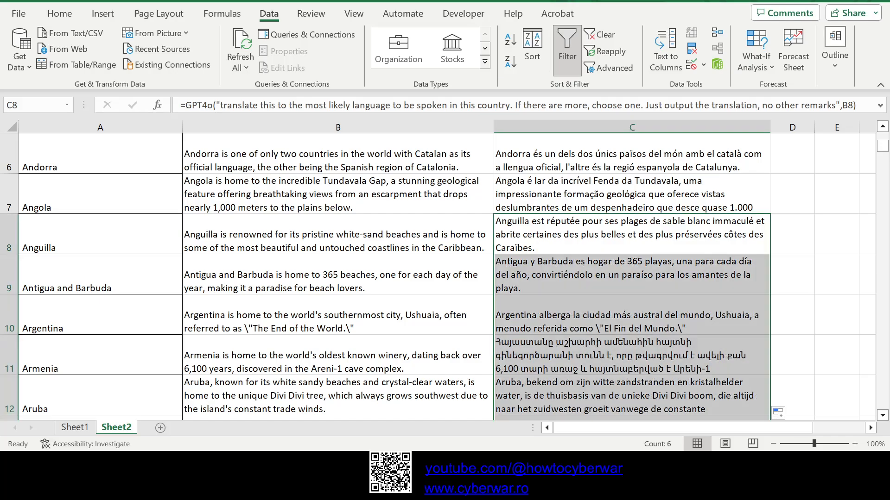
left_click(564, 298)
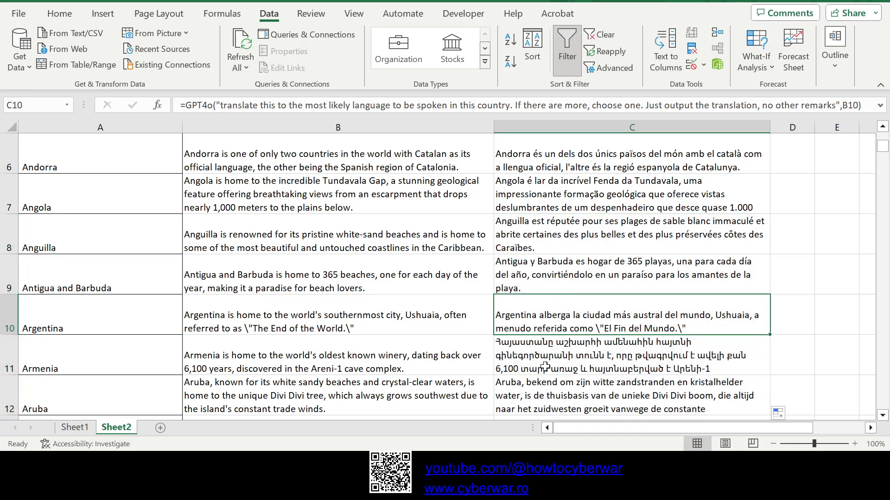
scroll(544, 367, "down", 2)
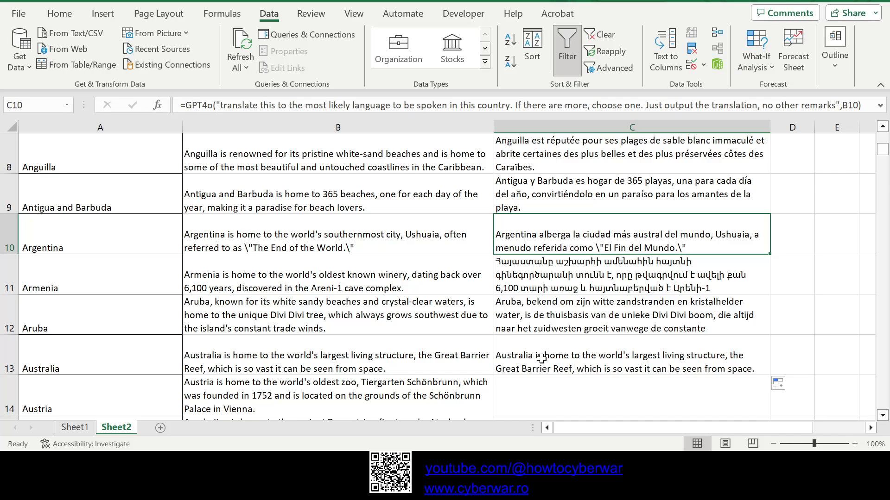
Step: Compare Australia's original fact in B13 with its translation in C13
left_click(542, 364)
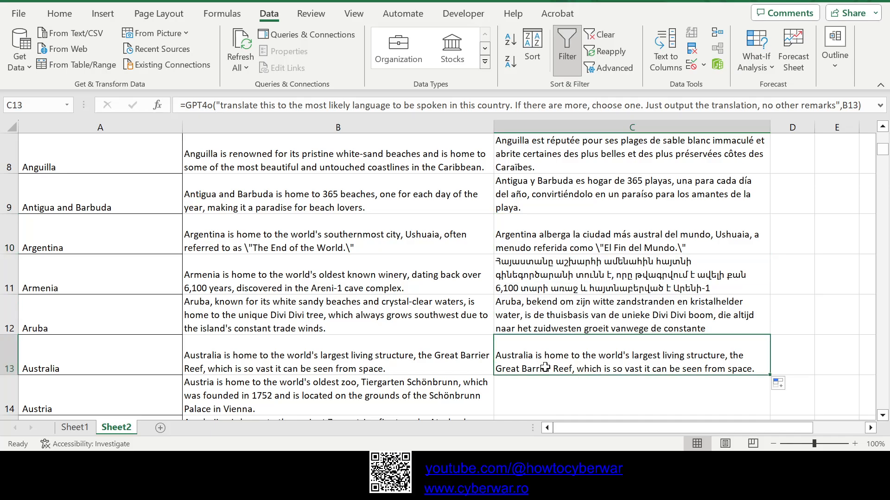
left_click(307, 362)
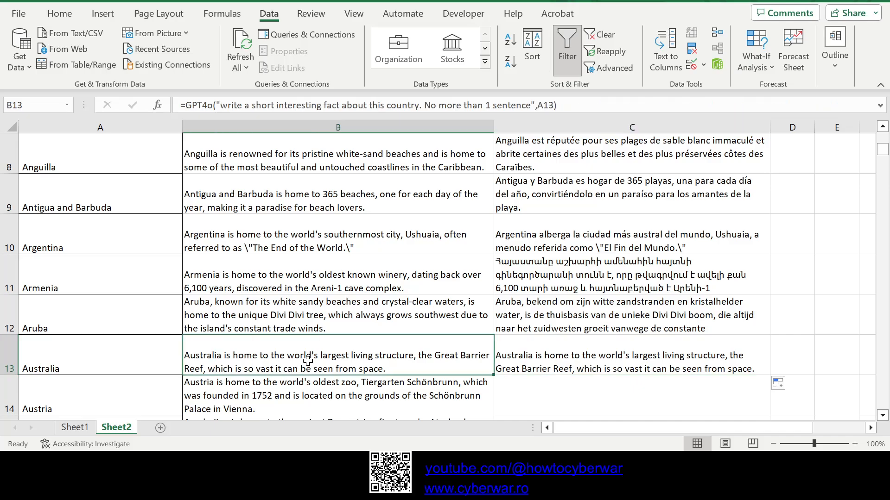
left_click(616, 360)
left_click(447, 369)
left_click(565, 366)
left_click(436, 364)
left_click(571, 364)
Step: Fill the translation formula from C13 down to C14 for Austria
mouse_move(769, 375)
left_mouse_down()
mouse_move(772, 407)
mouse_move(696, 325)
left_mouse_up()
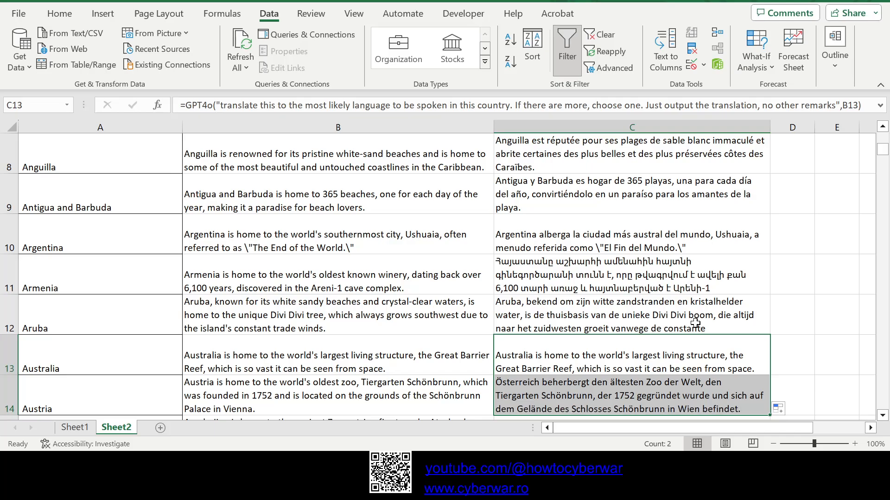
scroll(696, 323, "down", 1)
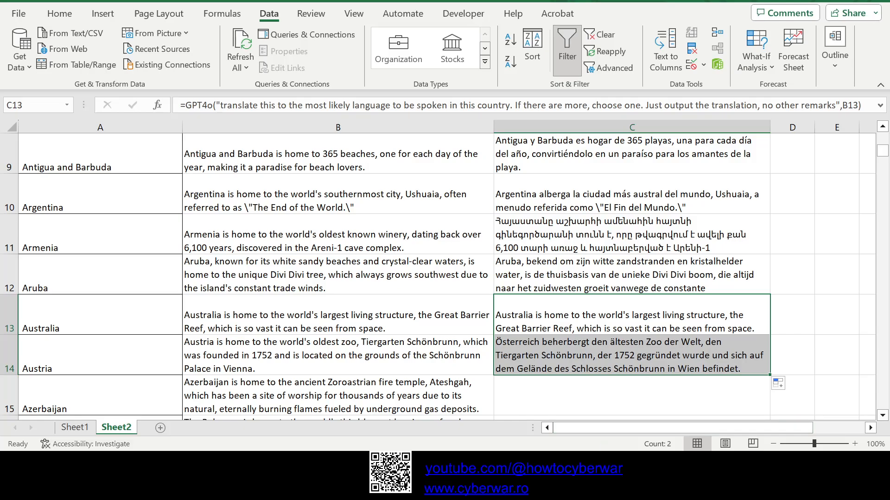
key("alt+Tab")
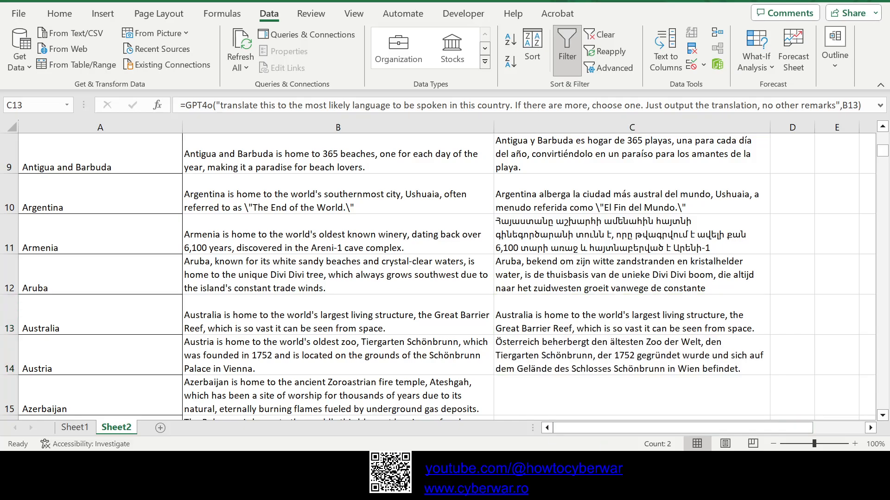